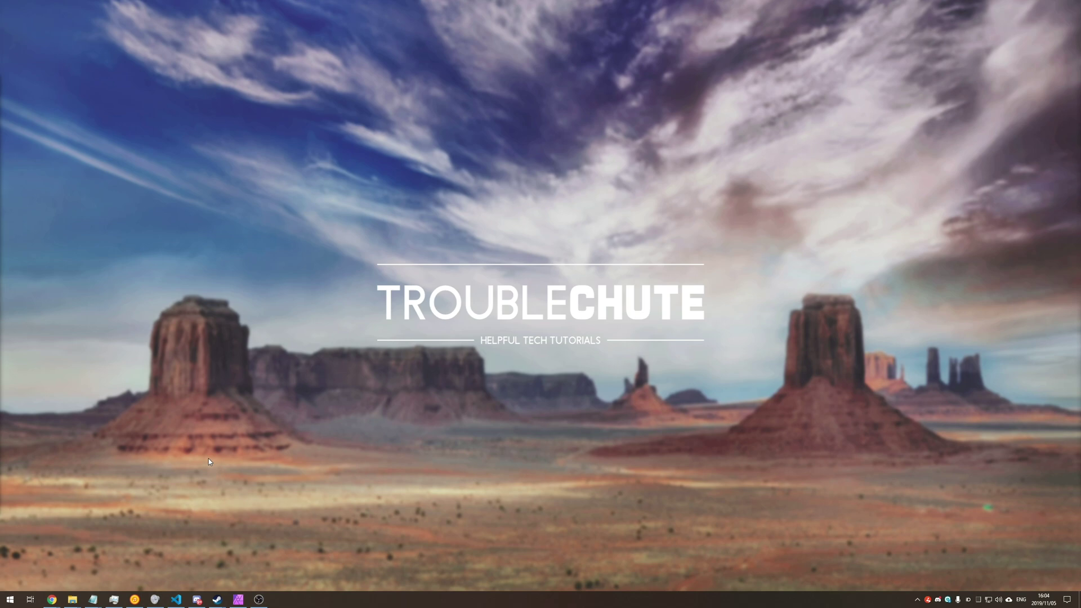
# Step: Bring the Steam library window forward, then open and dismiss the Steam menu
pyautogui.click(217, 599)
pyautogui.moveTo(718, 283)
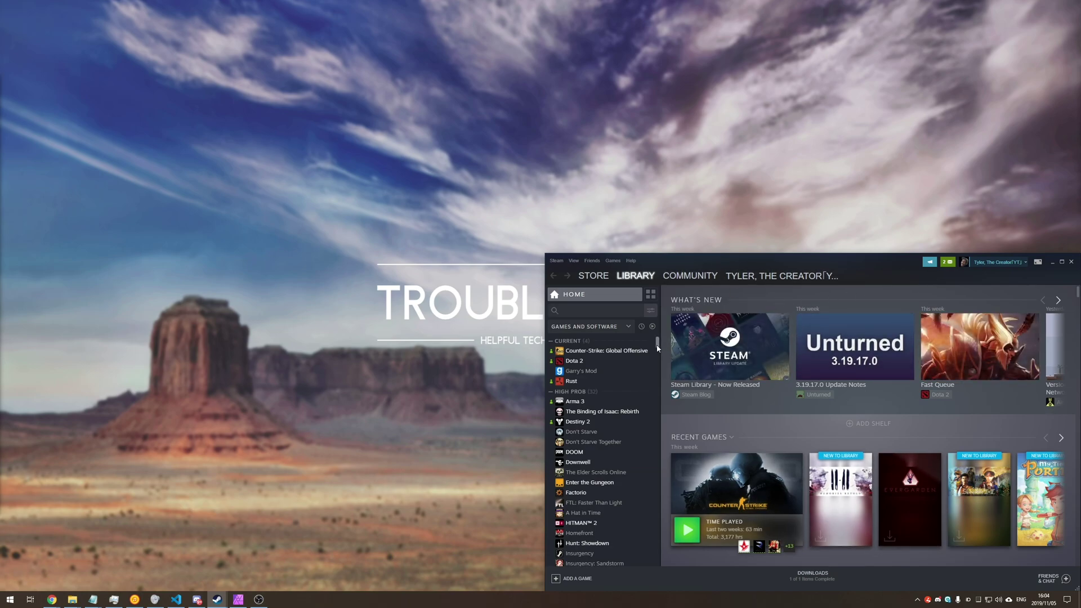
pyautogui.moveTo(657, 348)
pyautogui.mouseDown()
pyautogui.moveTo(659, 514)
pyautogui.moveTo(658, 333)
pyautogui.mouseUp()
pyautogui.click(557, 261)
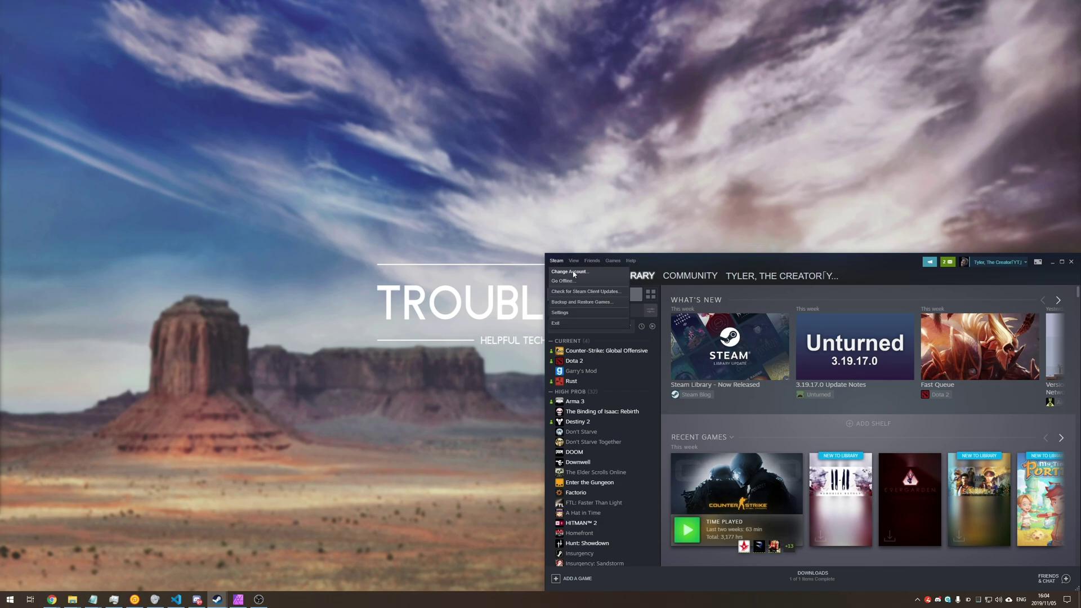
pyautogui.click(414, 260)
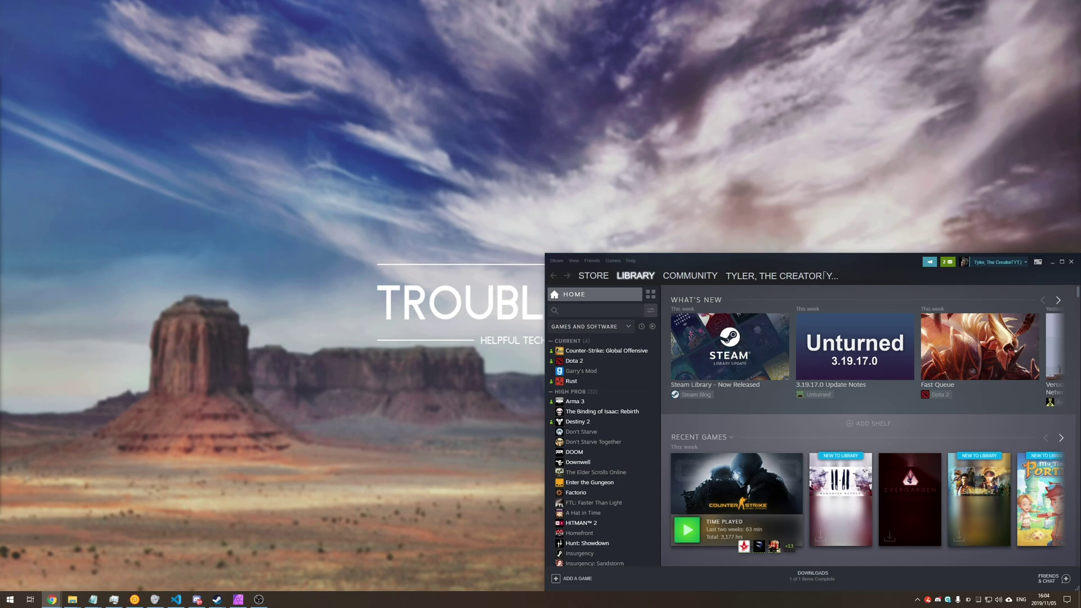
# Step: Open the TCNO-Acc-Switcher repository from the GitHub profile and browse its source folder and noadmin.cpp
pyautogui.click(52, 599)
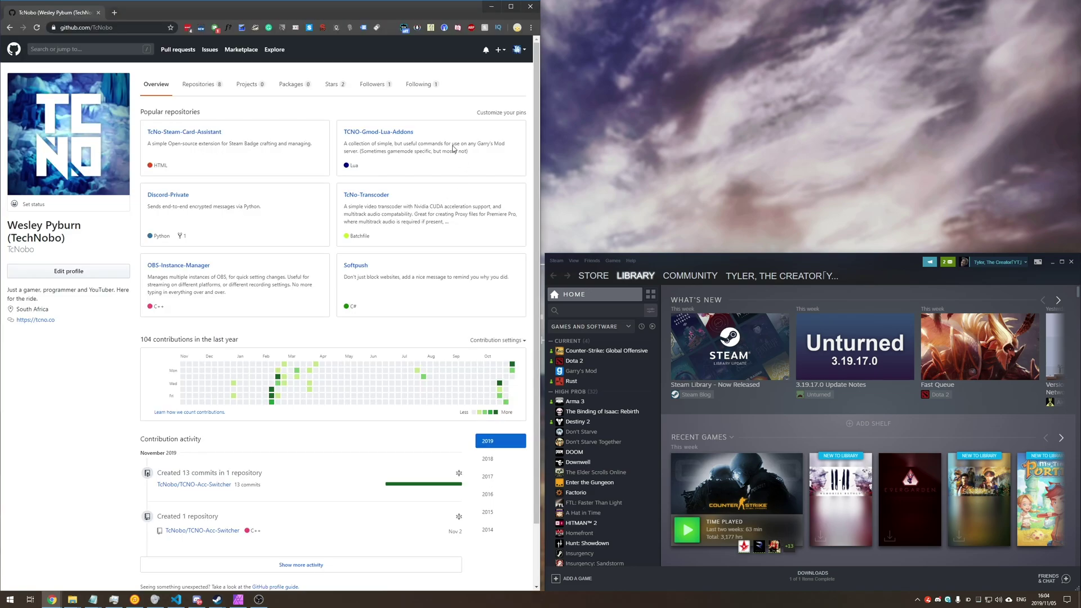
pyautogui.click(203, 93)
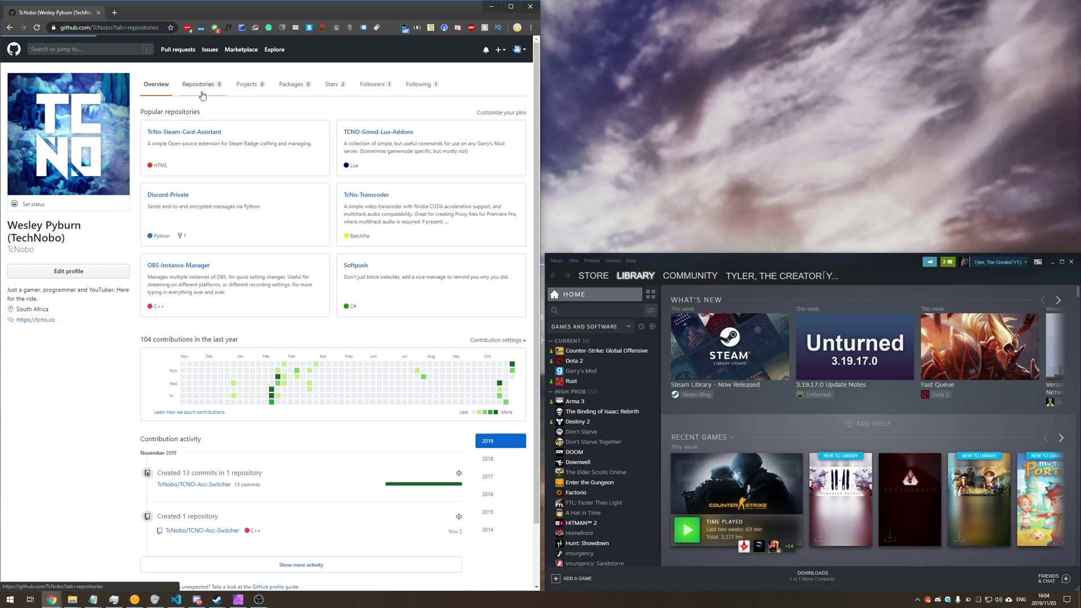
pyautogui.click(176, 145)
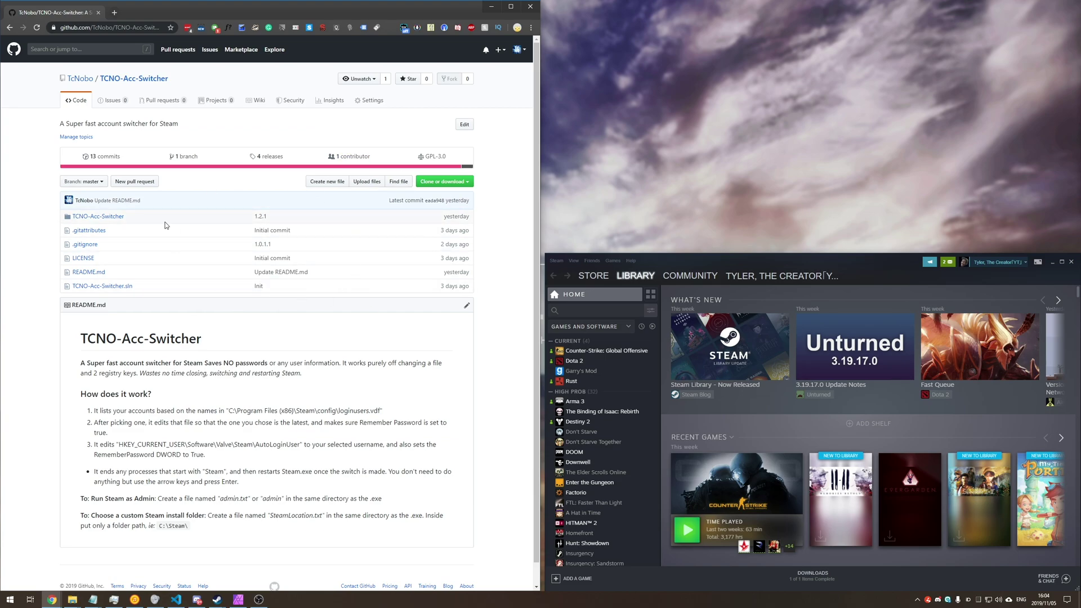
pyautogui.click(98, 216)
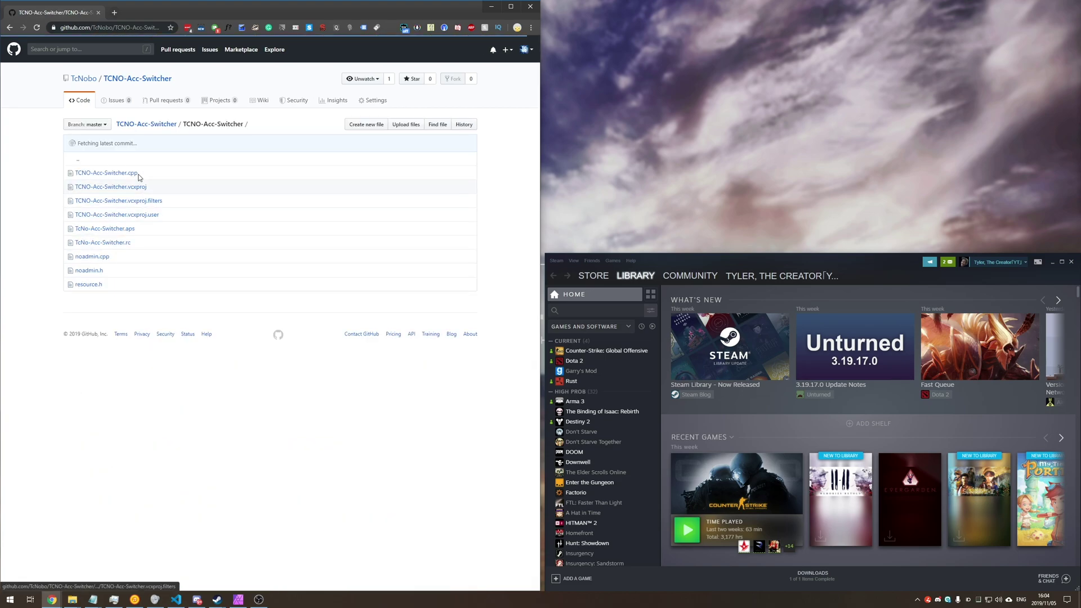
pyautogui.click(104, 261)
pyautogui.scroll(-5, 157, 252)
pyautogui.hotkey('alt', 'Left')
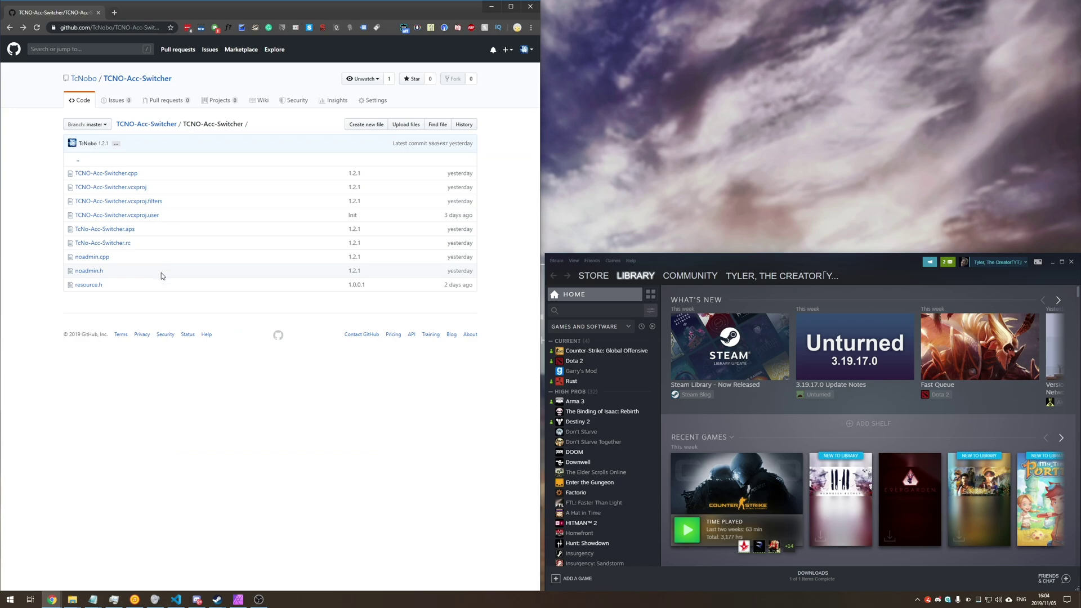
pyautogui.hotkey('alt', 'Left')
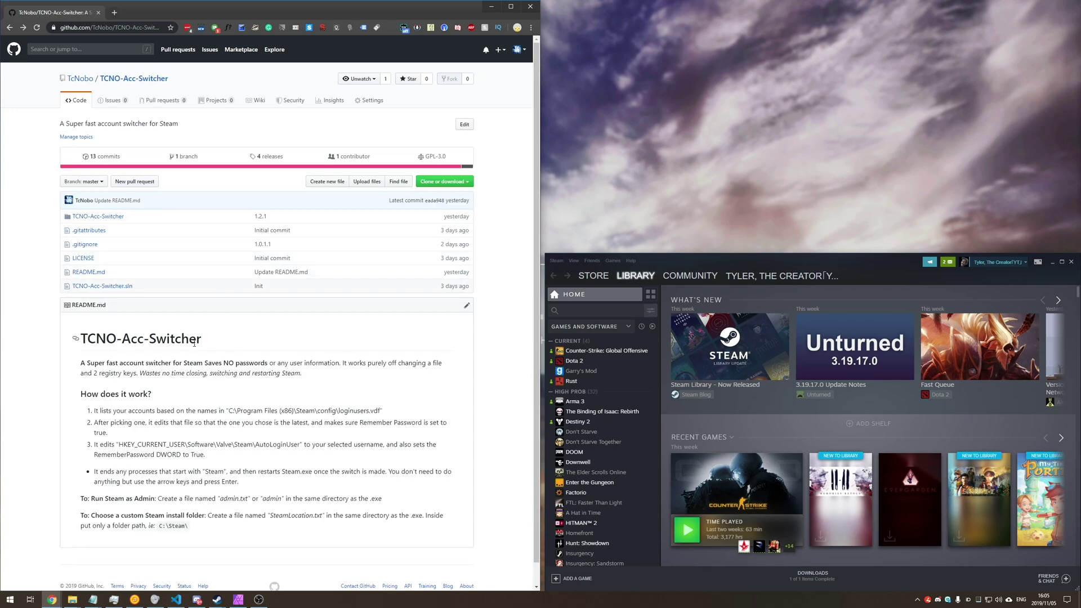
# Step: Highlight the README title, the loginusers.vdf path and the registry key path while explaining them
pyautogui.moveTo(92, 344); pyautogui.dragTo(201, 341)
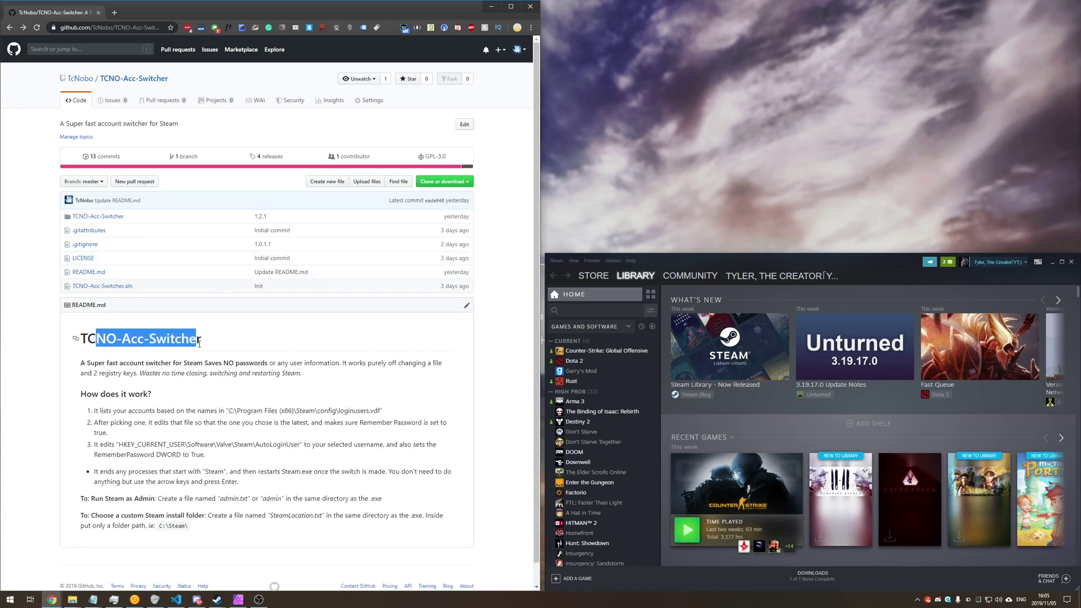
pyautogui.click(206, 387)
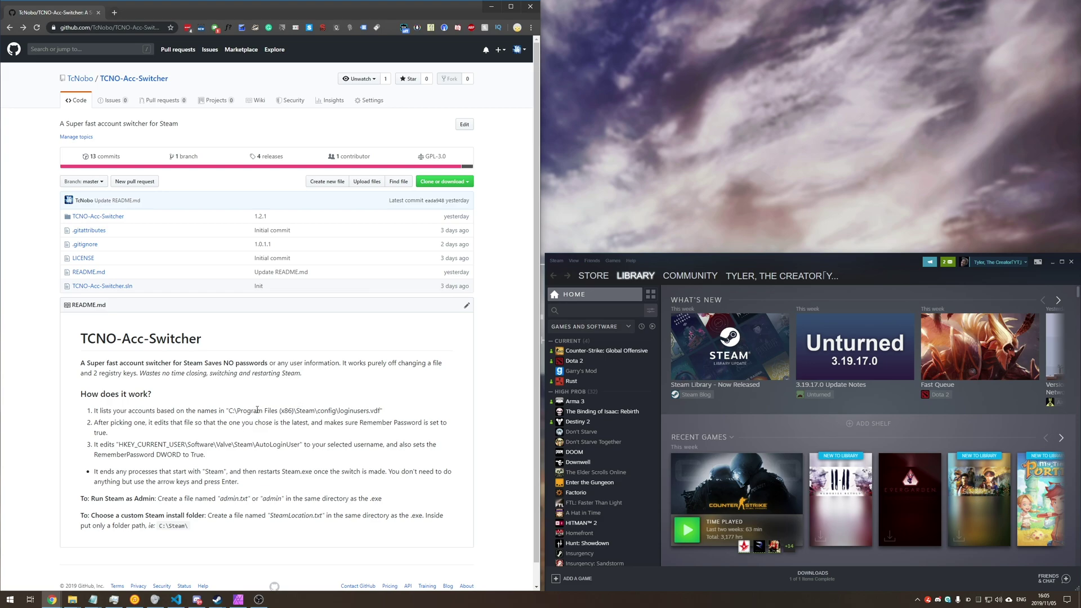
pyautogui.moveTo(254, 410); pyautogui.dragTo(382, 411)
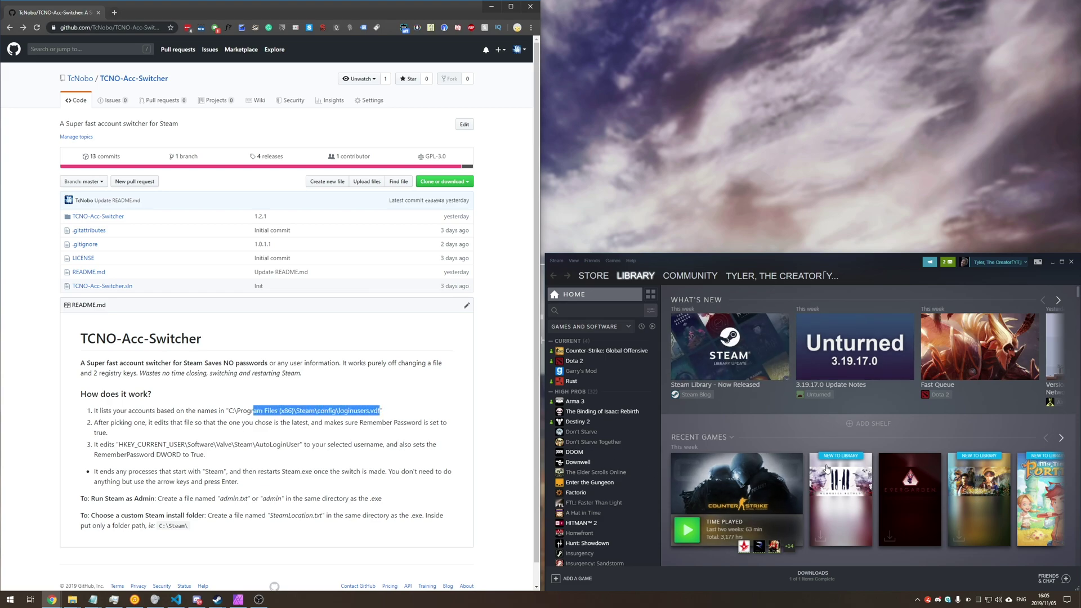
pyautogui.click(240, 438)
pyautogui.moveTo(120, 444); pyautogui.dragTo(224, 444)
pyautogui.click(236, 445)
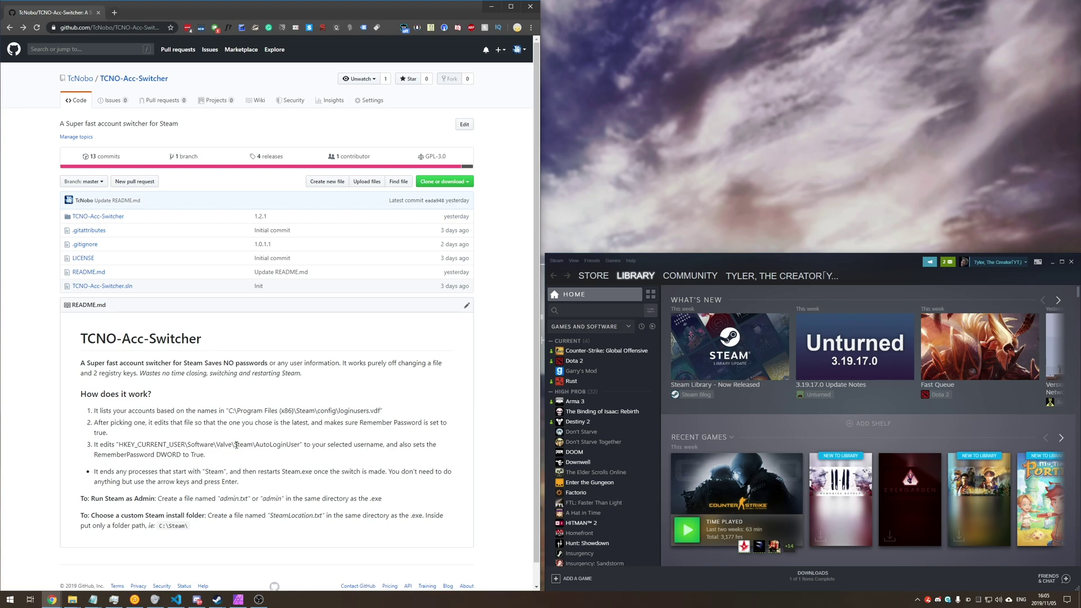
pyautogui.click(491, 7)
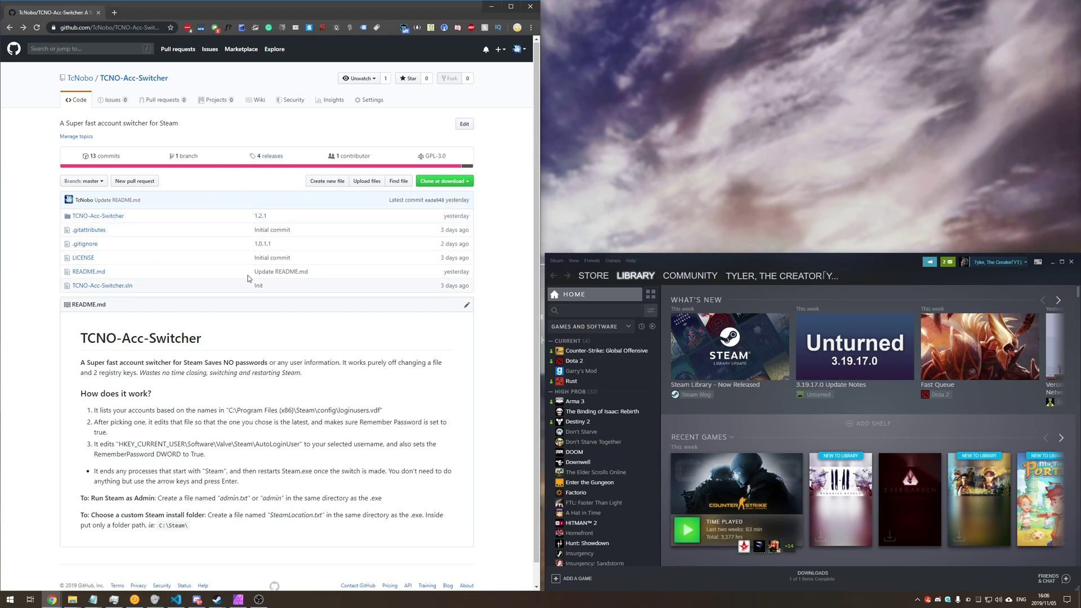
# Step: Download the x64 switcher from the releases page and create a desktop folder named 'switch'
pyautogui.click(280, 158)
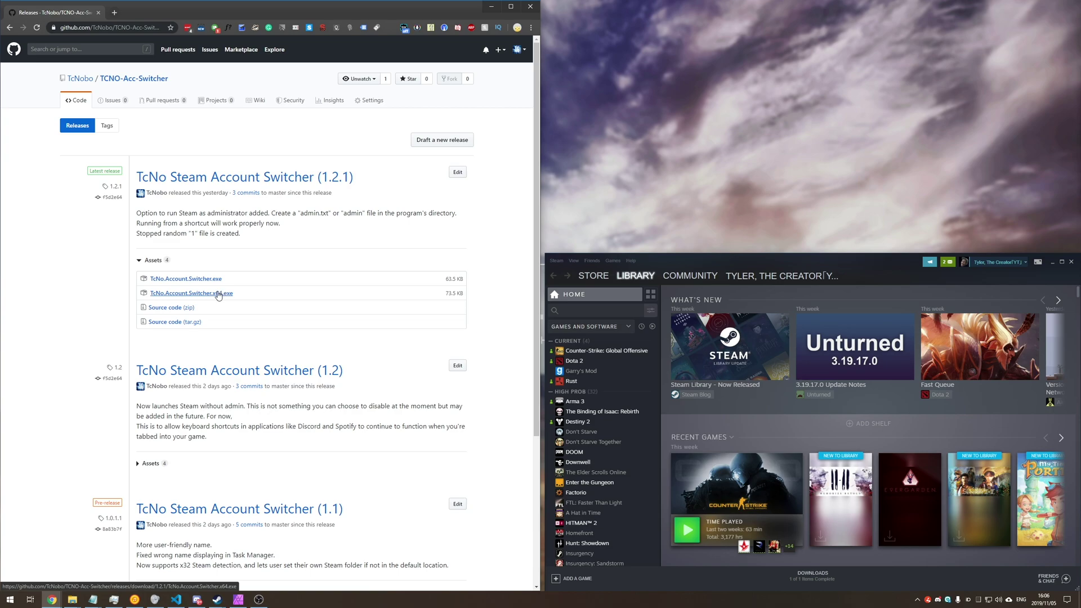
pyautogui.click(218, 294)
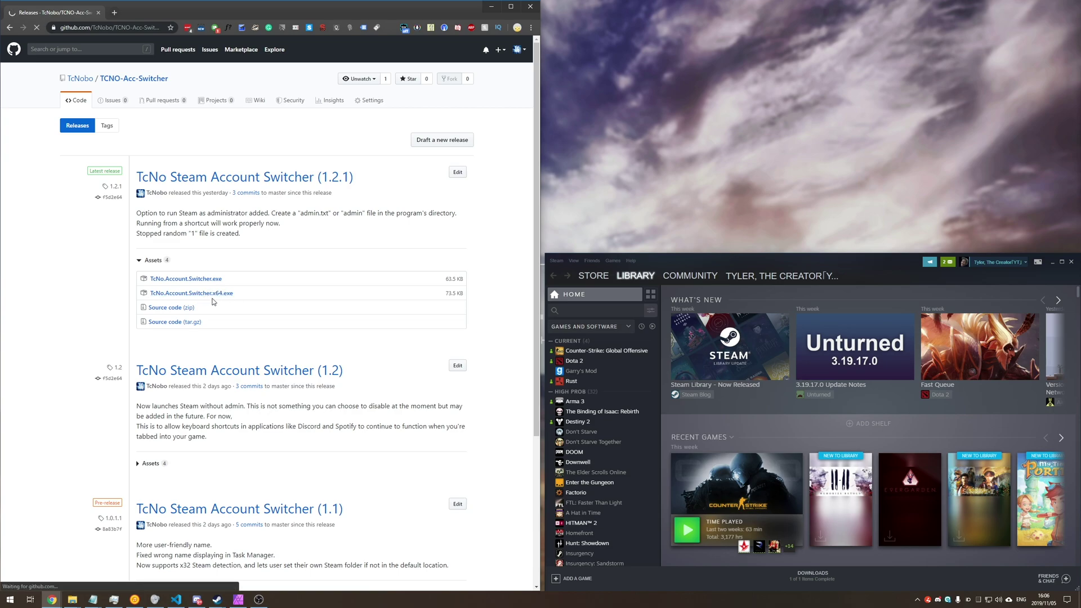
pyautogui.rightClick(694, 143)
pyautogui.moveTo(738, 257)
pyautogui.click(813, 258)
pyautogui.write('switch')
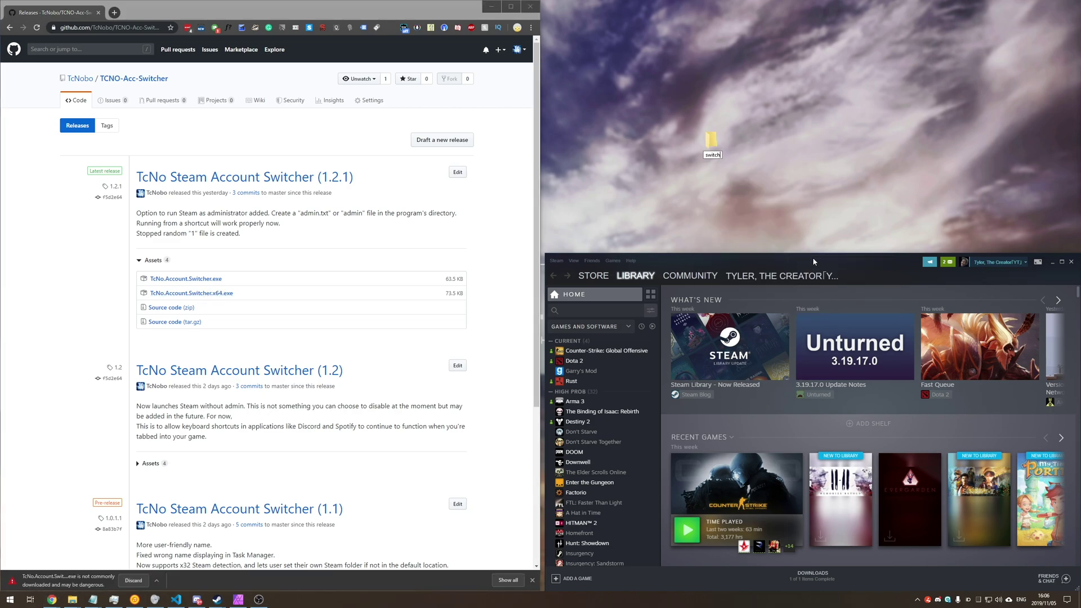
pyautogui.press('Return')
pyautogui.press('Return')
# Step: Keep the flagged TcNo.Account.Switcher.x64.exe download and move it into the switch folder
pyautogui.click(156, 580)
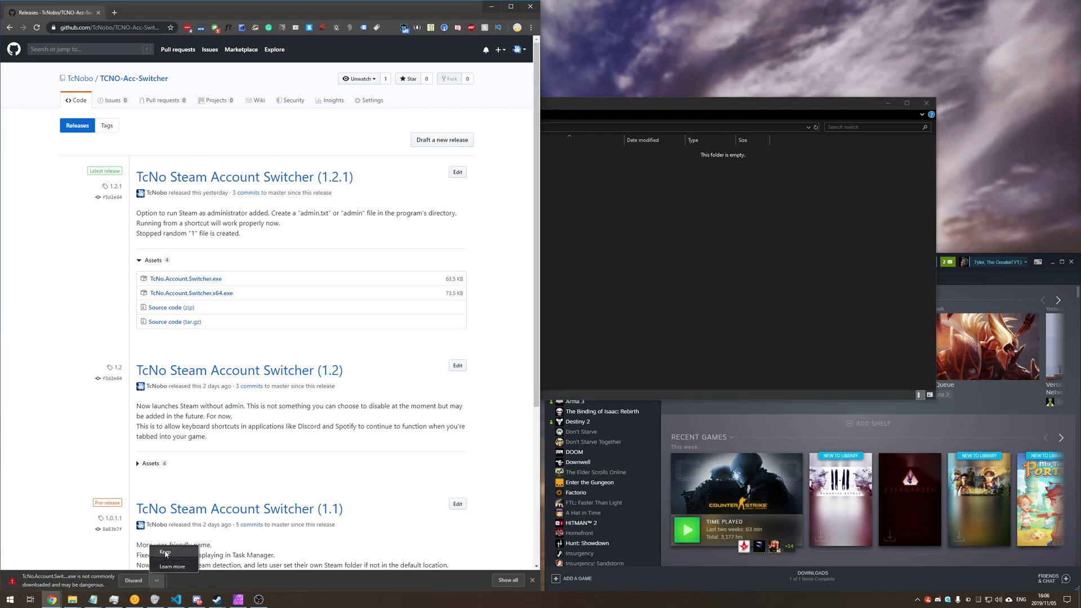
pyautogui.click(165, 553)
pyautogui.moveTo(51, 582); pyautogui.dragTo(624, 252)
pyautogui.moveTo(604, 114); pyautogui.dragTo(481, 167)
pyautogui.click(487, 237)
pyautogui.moveTo(487, 237); pyautogui.dragTo(505, 242)
pyautogui.click(506, 242)
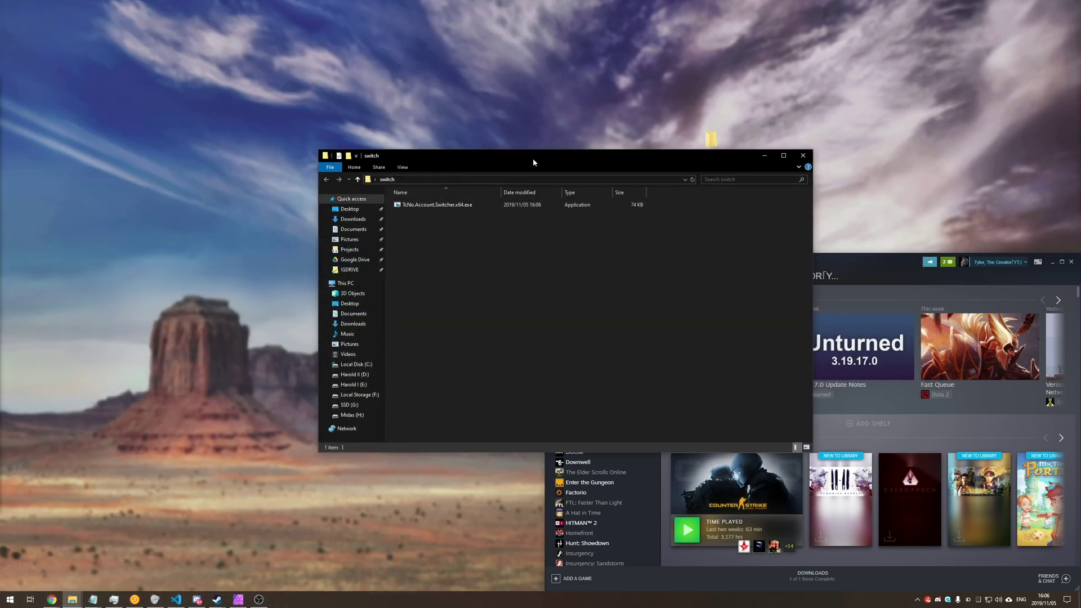
pyautogui.moveTo(533, 157); pyautogui.dragTo(529, 161)
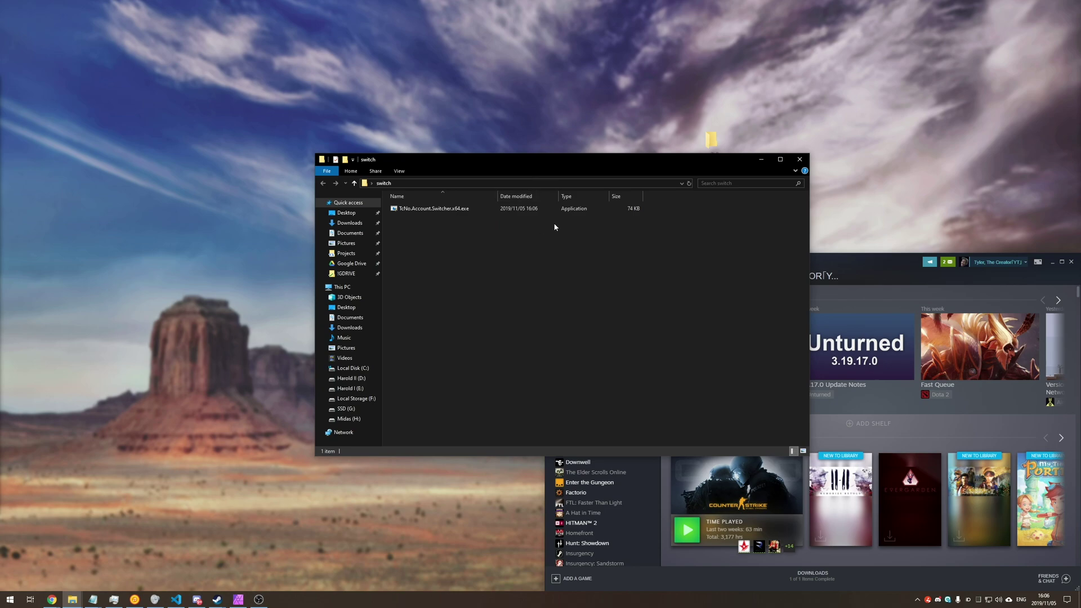
# Step: Launch TcNo.Account.Switcher.x64.exe from the switch folder and briefly nudge the Steam window
pyautogui.doubleClick(434, 208)
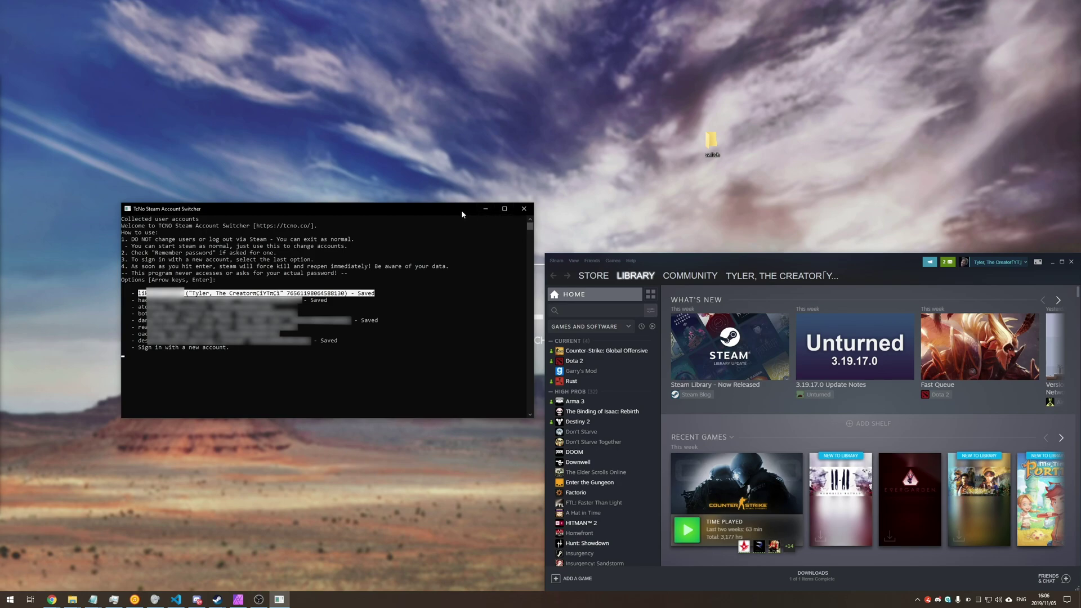
pyautogui.click(845, 260)
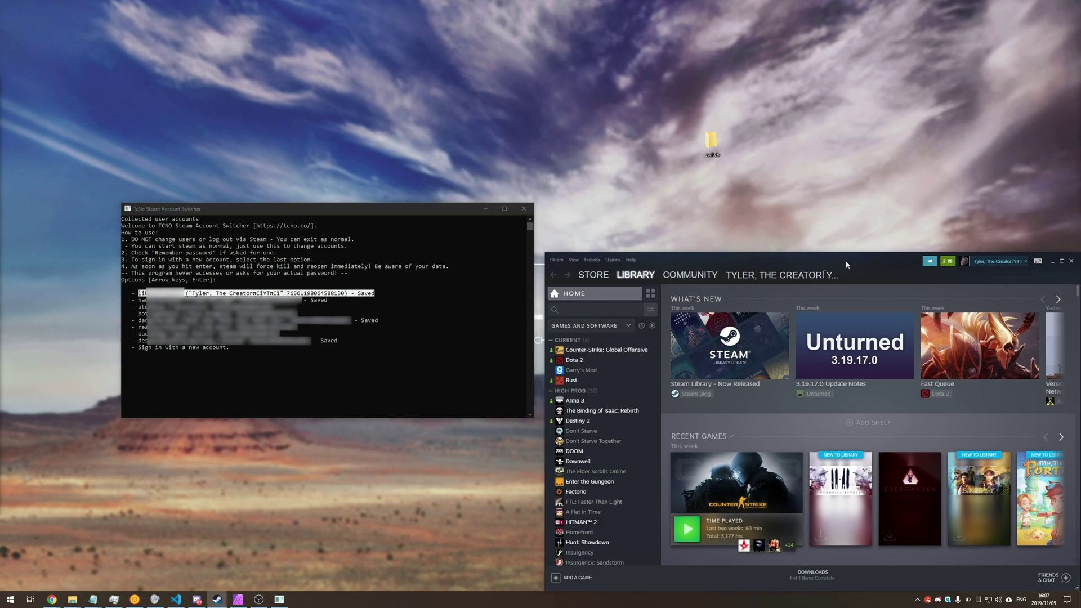
pyautogui.moveTo(846, 260)
pyautogui.mouseDown()
pyautogui.moveTo(828, 243)
pyautogui.moveTo(843, 261)
pyautogui.mouseUp()
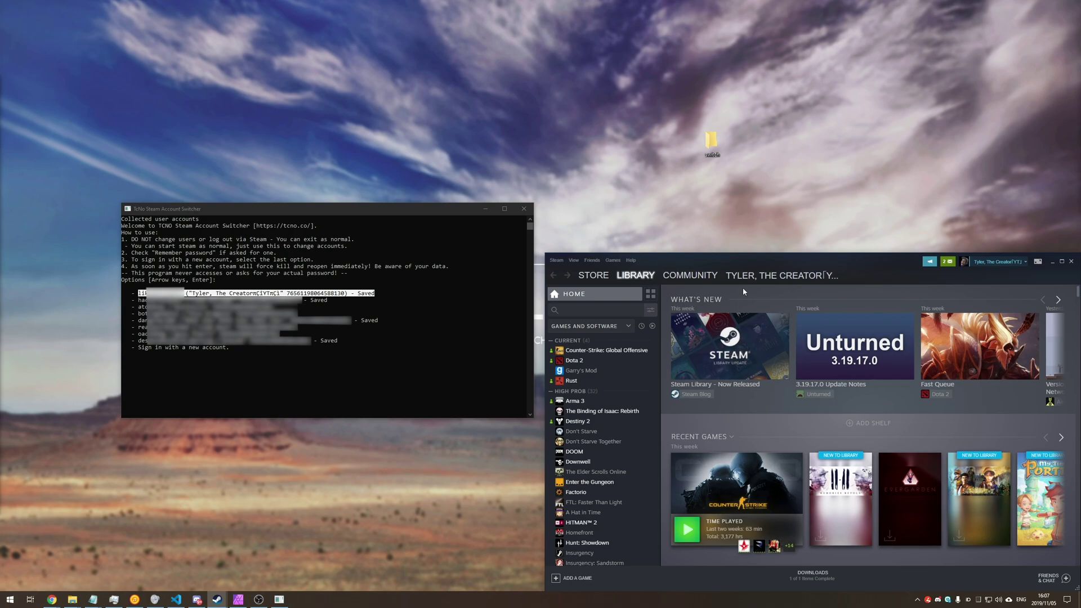
# Step: Pick a saved account in the switcher console with the arrow keys and switch Steam to it
pyautogui.click(447, 210)
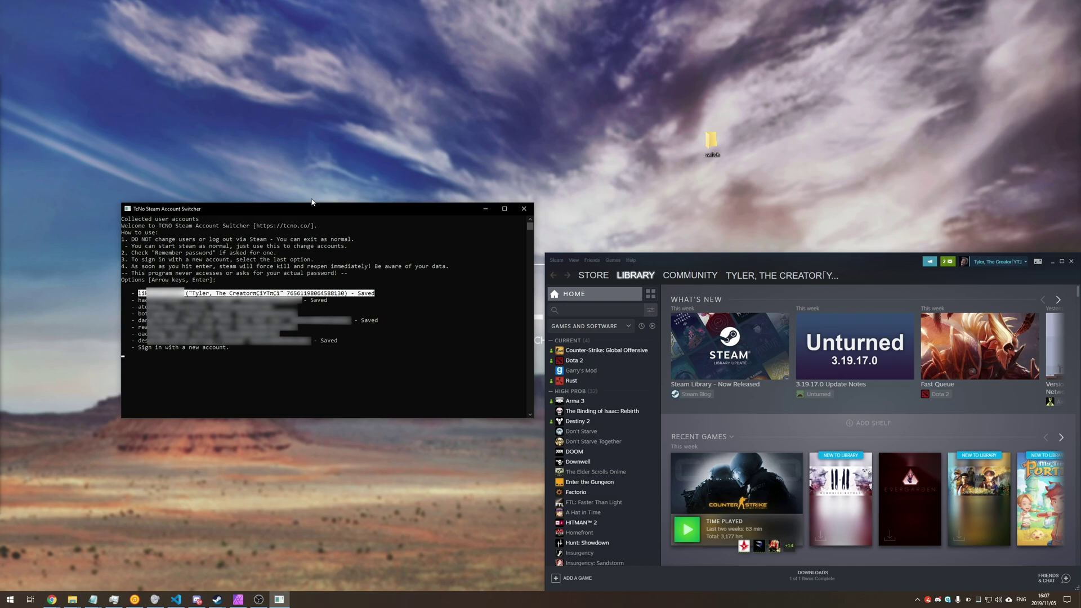
pyautogui.press('Down')
pyautogui.press('Down')
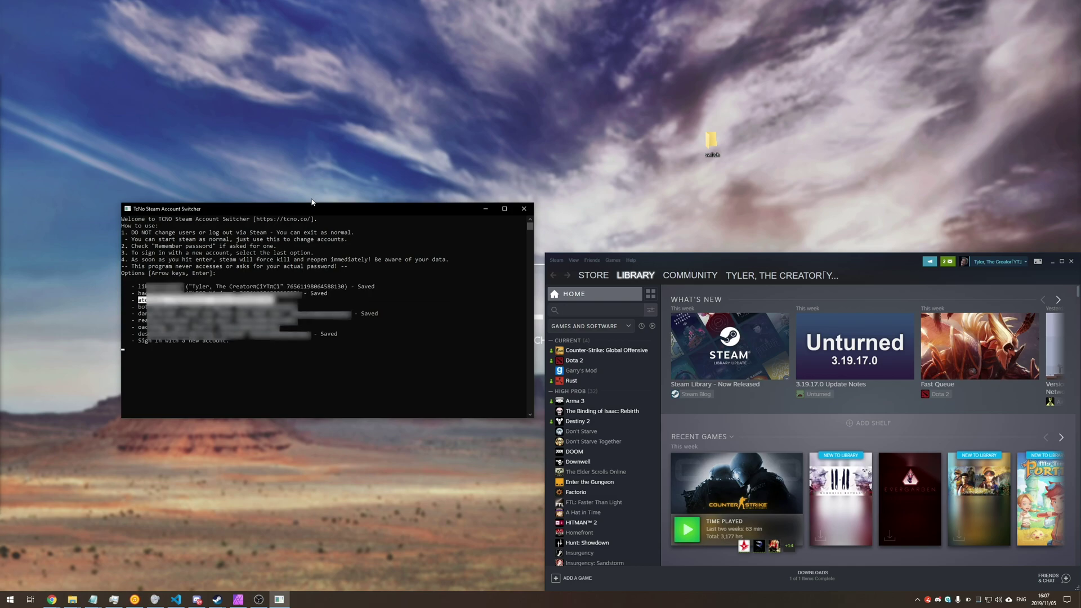
pyautogui.press('Up')
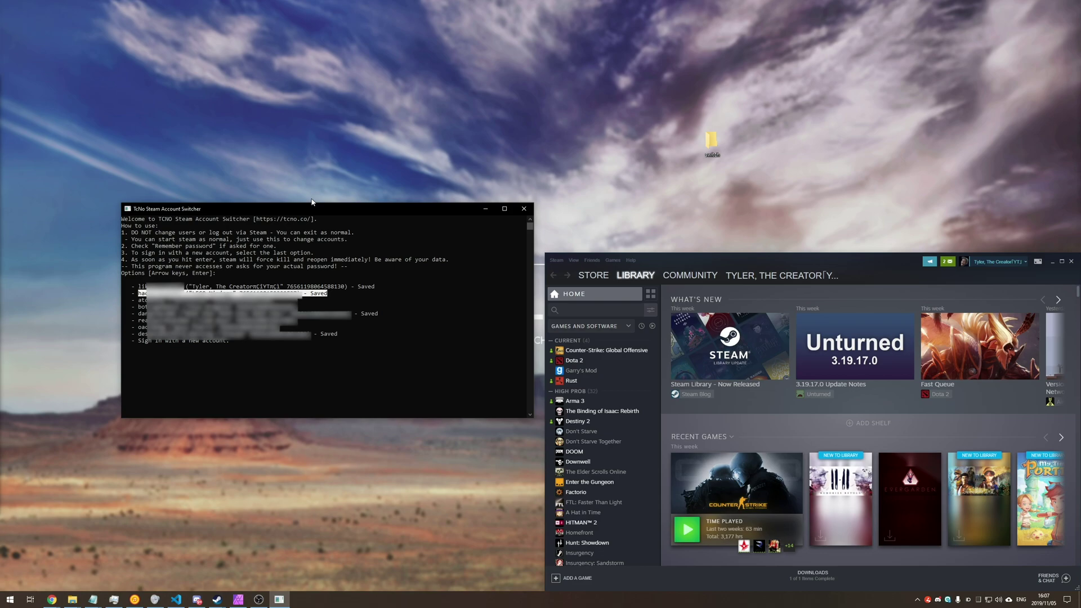
pyautogui.press('Return')
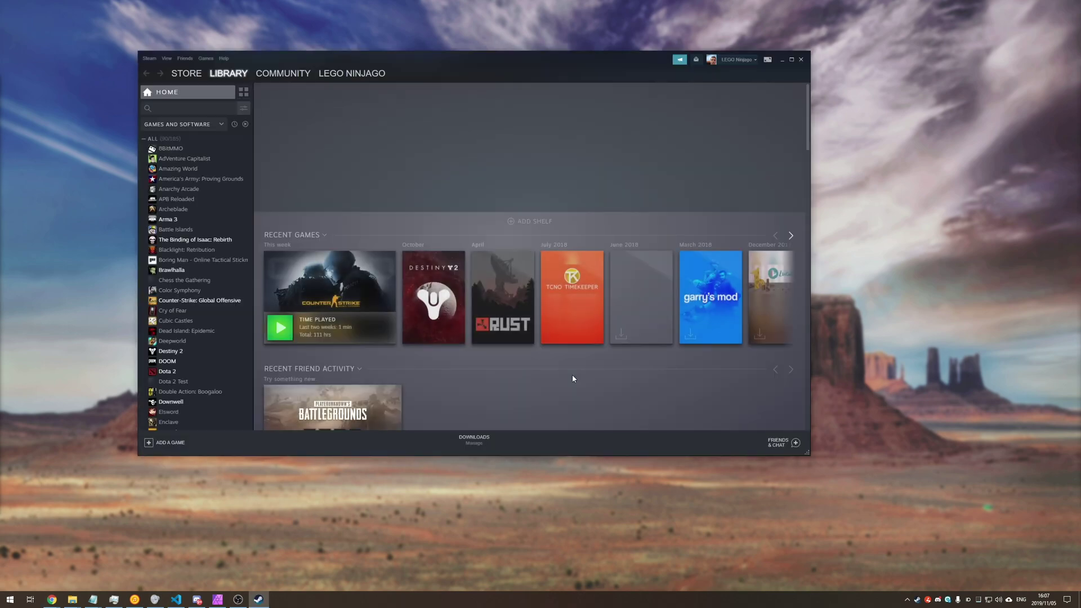
# Step: Reposition the relaunched Steam window and drag the chat window to the lower right
pyautogui.moveTo(623, 78); pyautogui.dragTo(653, 108)
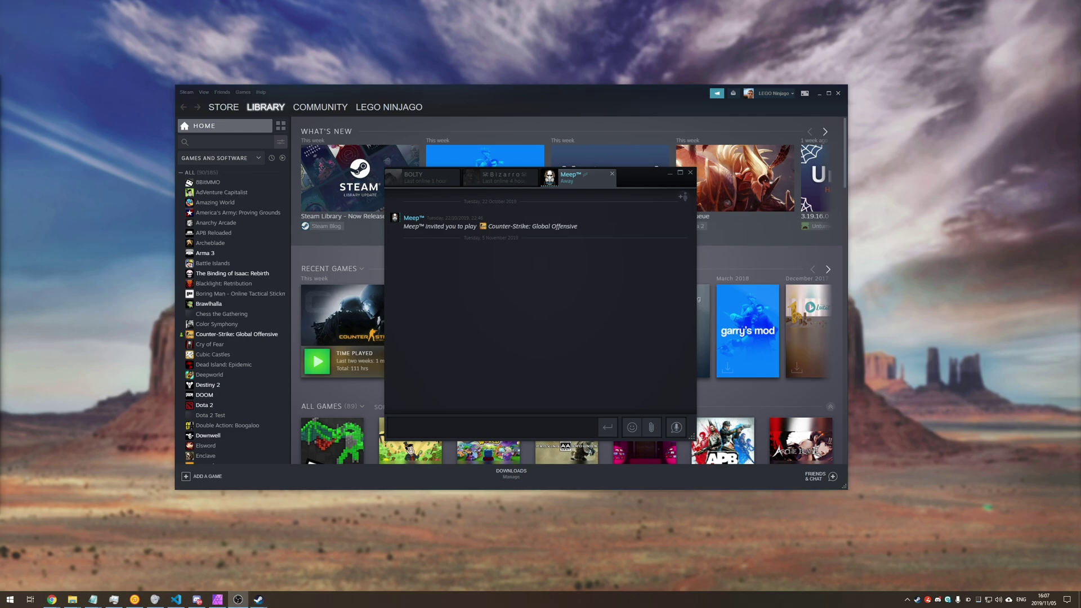
pyautogui.moveTo(634, 185); pyautogui.dragTo(901, 297)
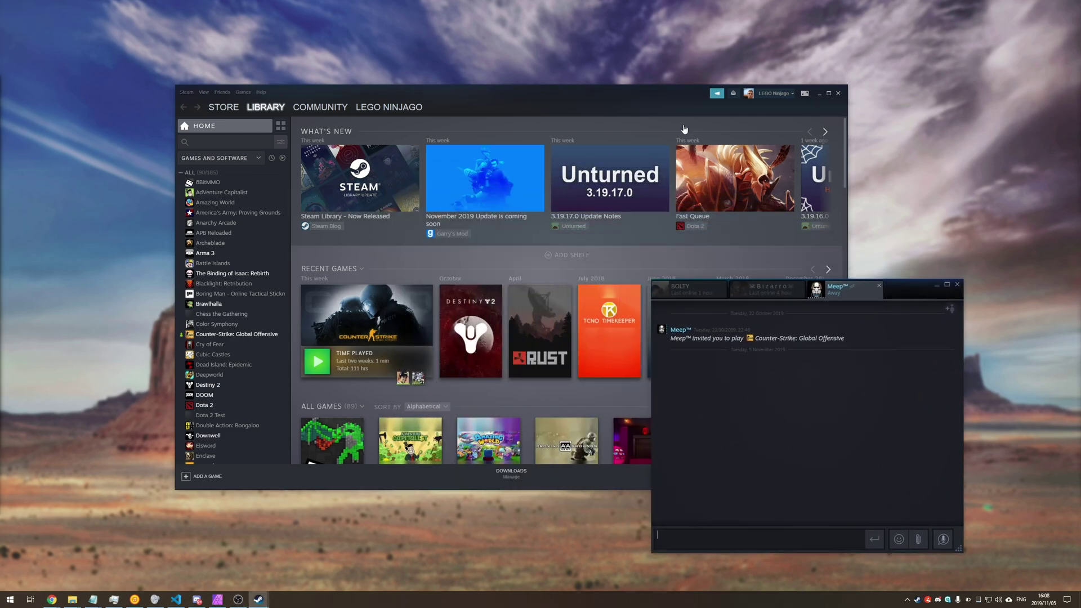
pyautogui.moveTo(678, 113); pyautogui.dragTo(782, 292)
# Step: Open the switch folder and switch Steam to the first saved account in the console
pyautogui.doubleClick(707, 140)
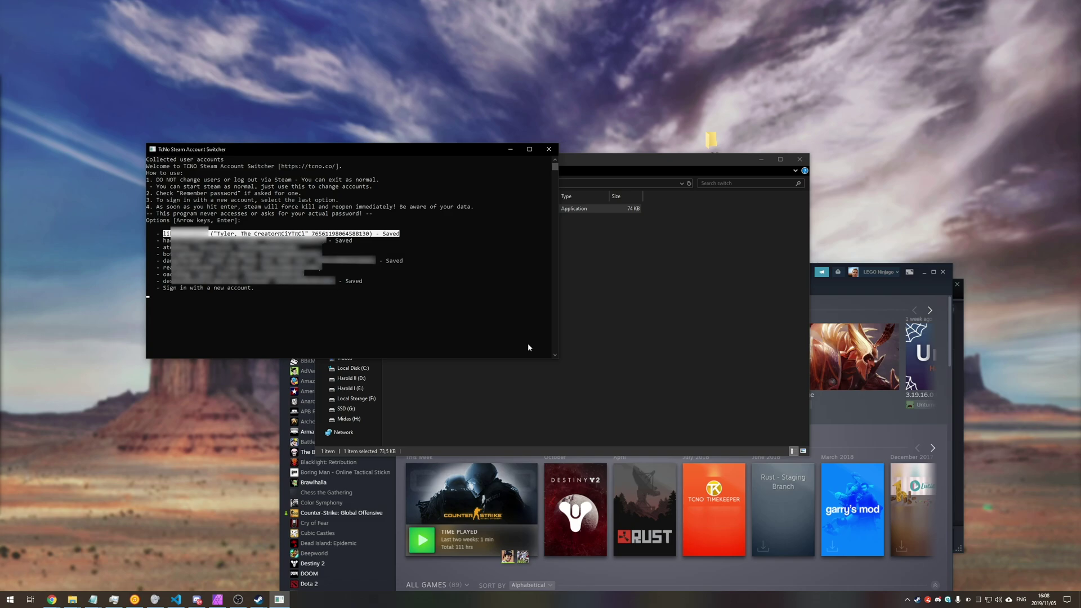
pyautogui.press('Return')
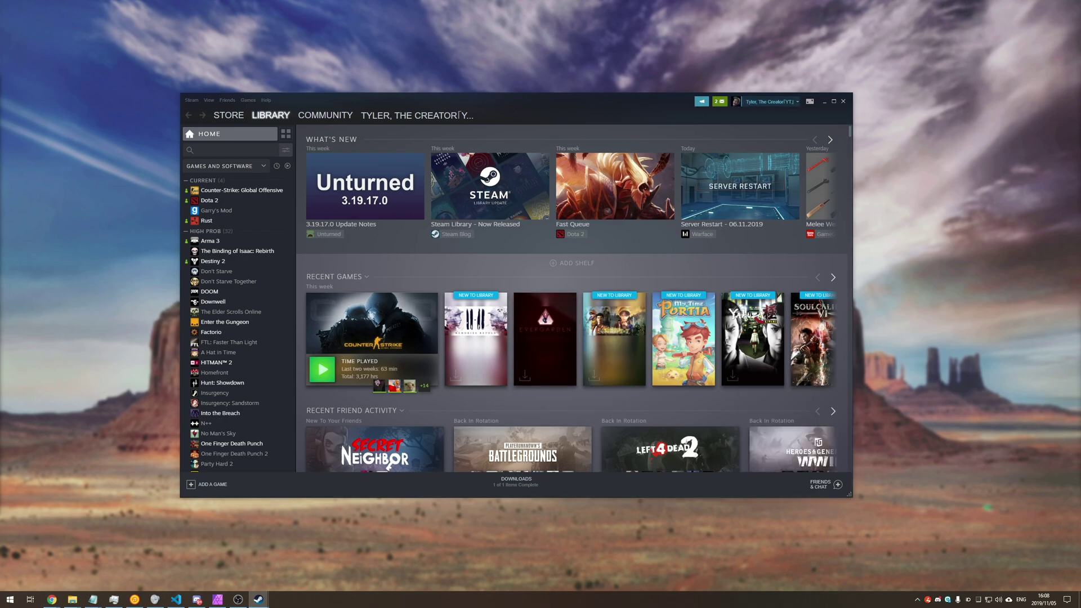
# Step: Select 'Sign in with a new account.' in the switcher console, noting the Saved marker
pyautogui.hotkey('alt', 'Tab')
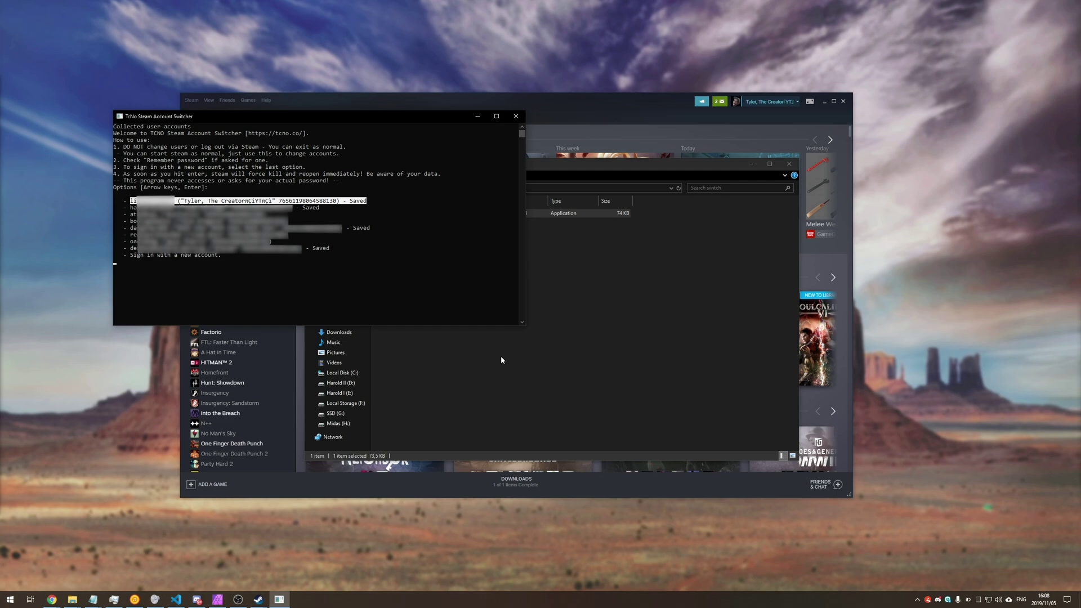
pyautogui.press('Down')
pyautogui.press('Down')
pyautogui.press('Down')
pyautogui.press('Down')
pyautogui.press('Down')
pyautogui.press('Down')
pyautogui.press('Down')
pyautogui.press('Down')
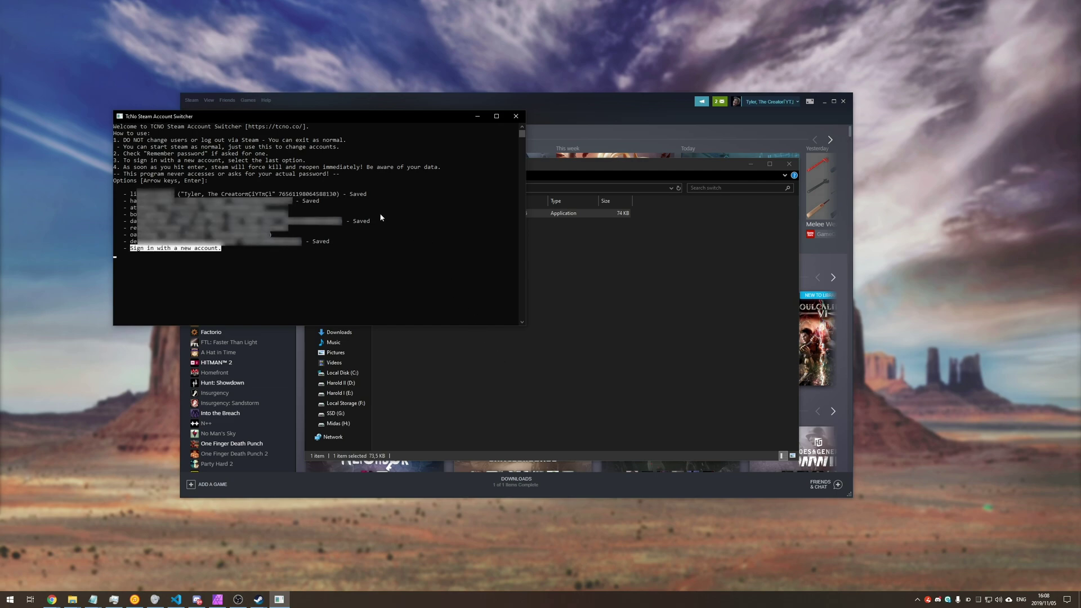
pyautogui.moveTo(341, 195); pyautogui.dragTo(367, 195)
pyautogui.press('Return')
pyautogui.press('Return')
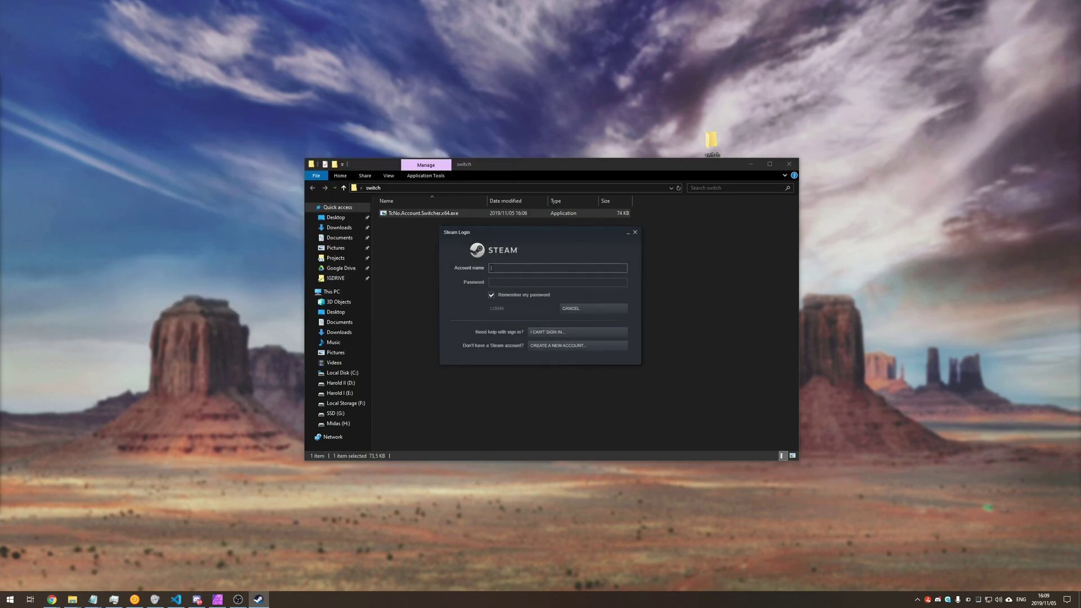
# Step: Enter the new account's name and password in the Steam Login window and log in
pyautogui.click(500, 281)
pyautogui.click(510, 269)
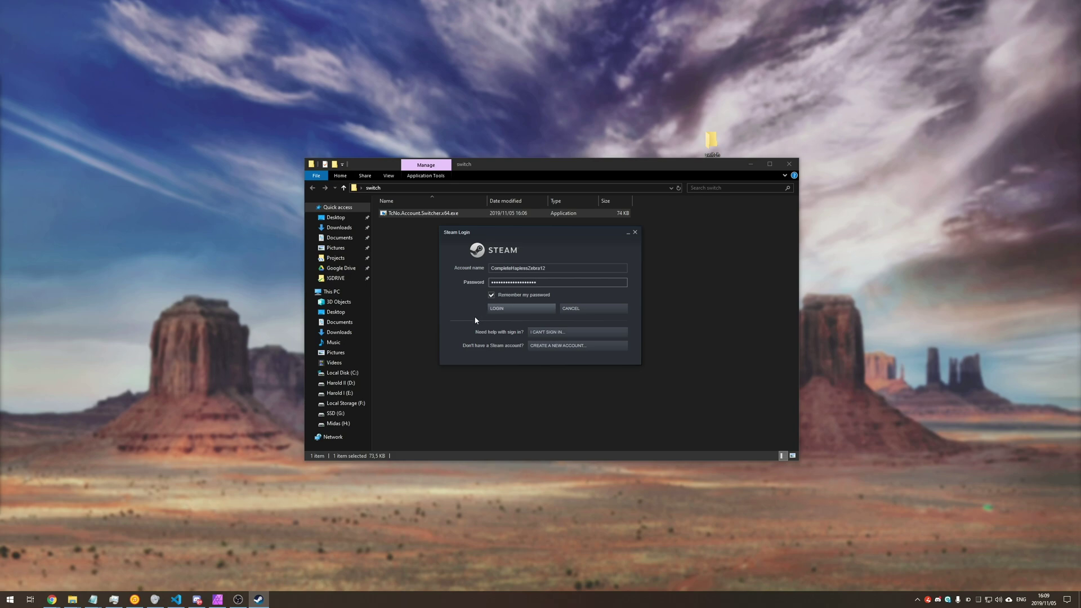
pyautogui.click(503, 310)
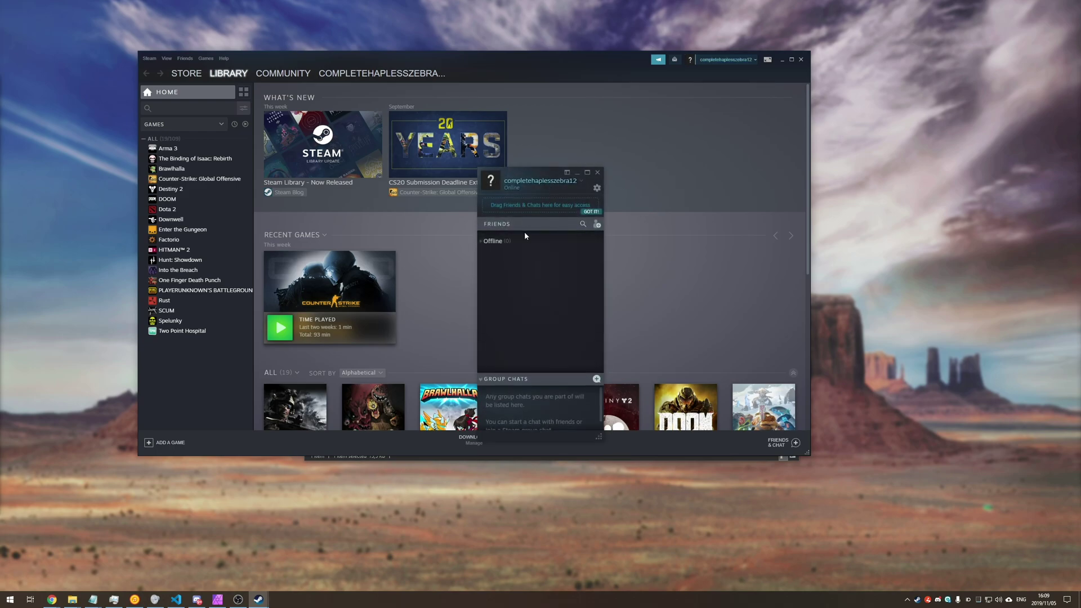
# Step: Rerun the switcher with admin rights, choose the original saved account, and reposition the Steam window
pyautogui.hotkey('alt', 'Tab')
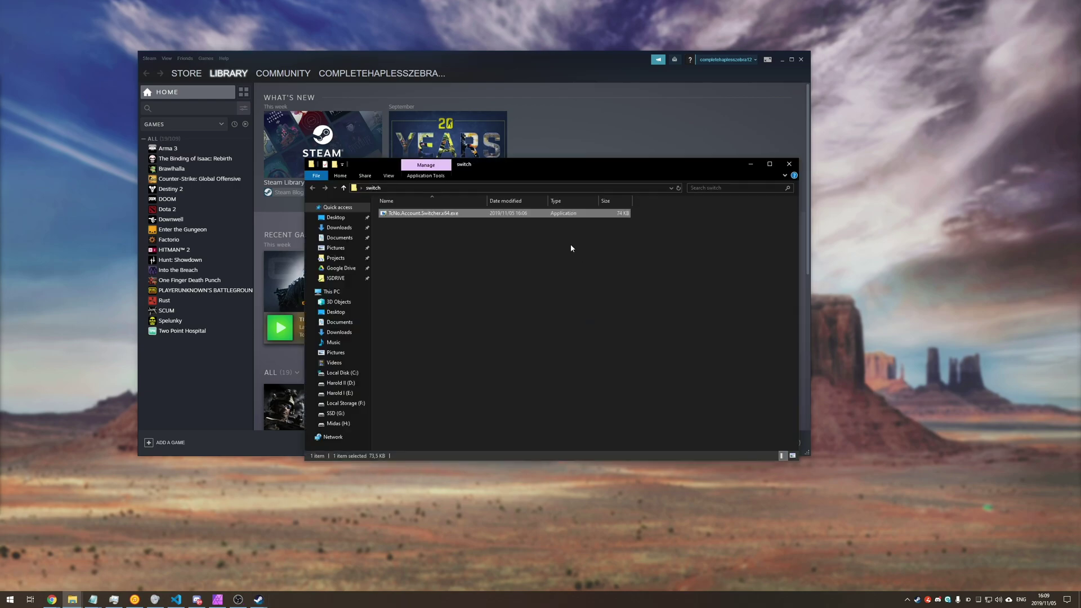
pyautogui.doubleClick(428, 214)
pyautogui.click(488, 360)
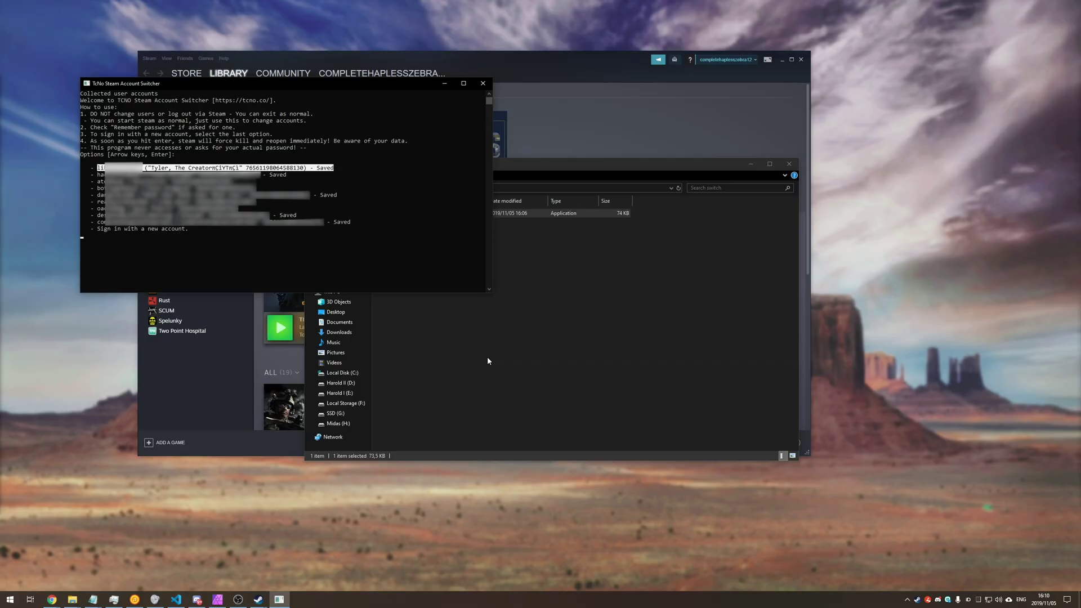
pyautogui.press('Down')
pyautogui.press('Down')
pyautogui.press('Down')
pyautogui.press('Down')
pyautogui.press('Down')
pyautogui.press('Down')
pyautogui.press('Down')
pyautogui.press('Down')
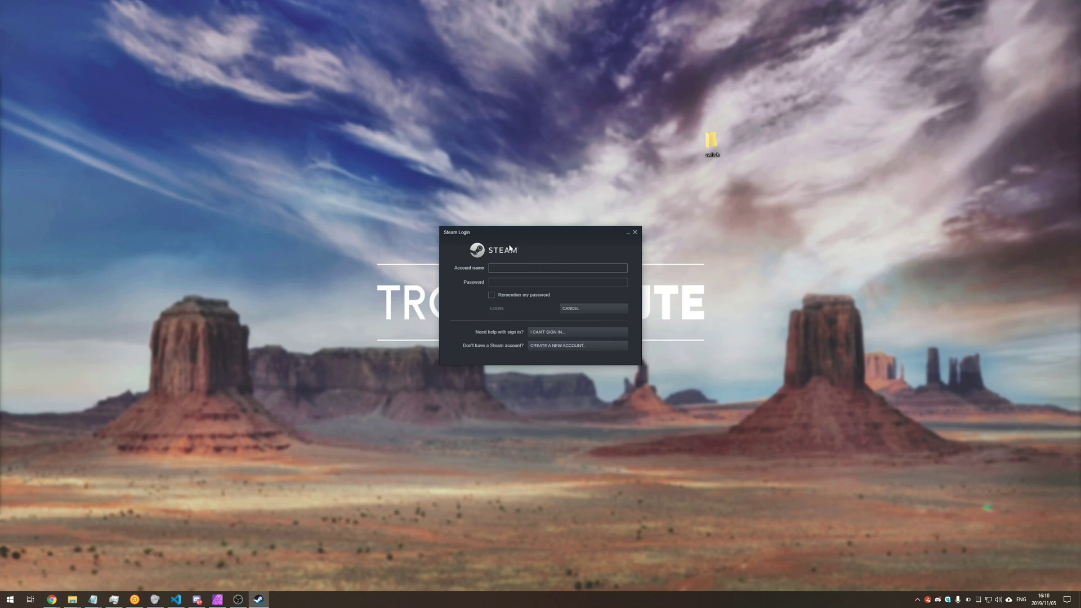
pyautogui.doubleClick(714, 142)
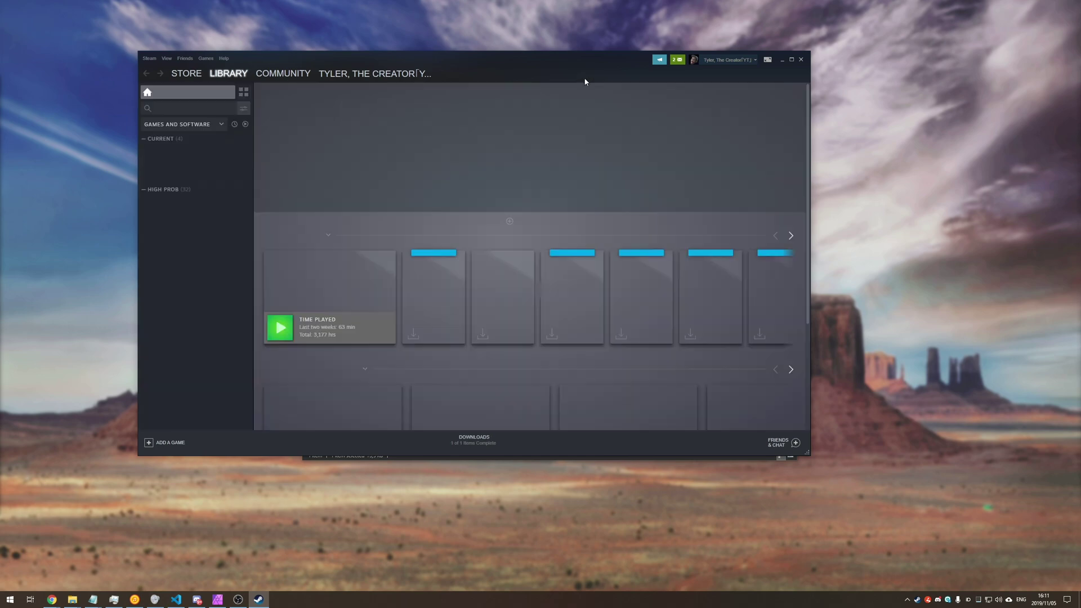
pyautogui.moveTo(601, 69); pyautogui.dragTo(687, 141)
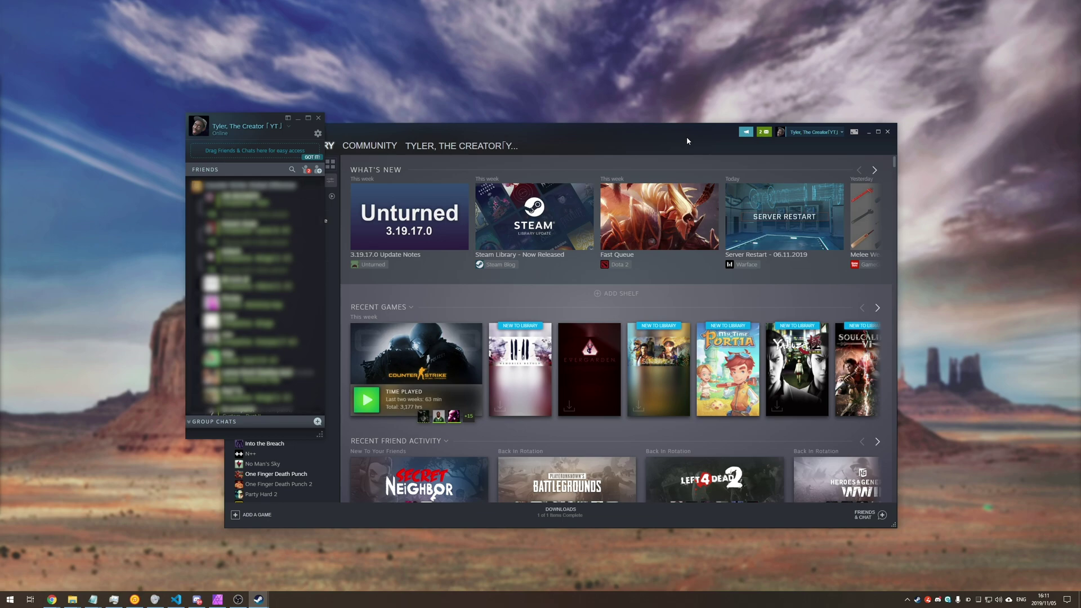
# Step: Open Steam's install location from Task Manager and enter its config folder
pyautogui.hotkey('ctrl', 'shift', 'Escape')
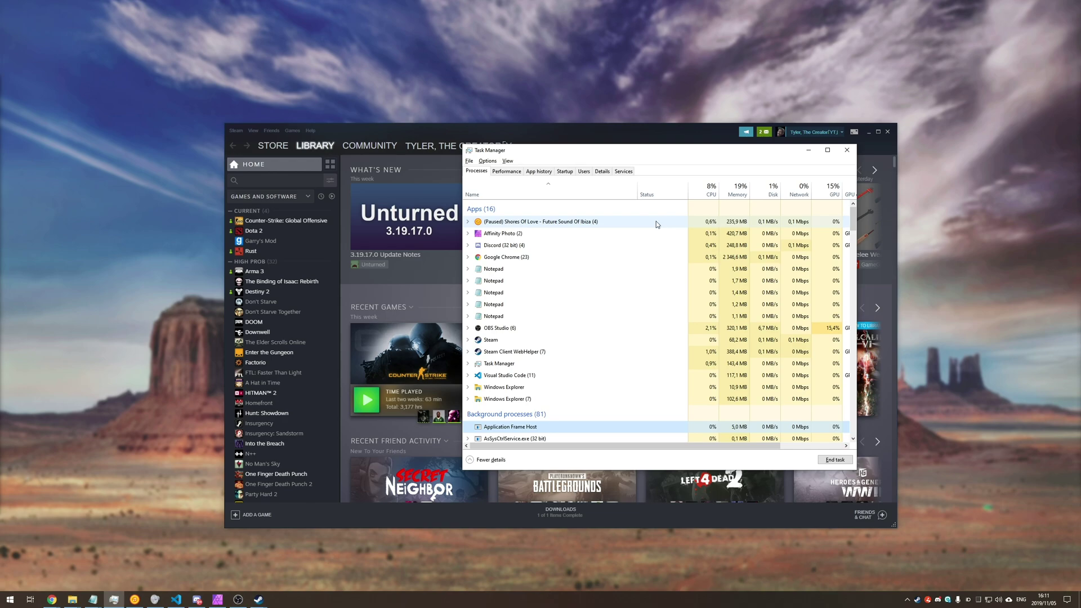
pyautogui.click(522, 342)
pyautogui.rightClick(520, 342)
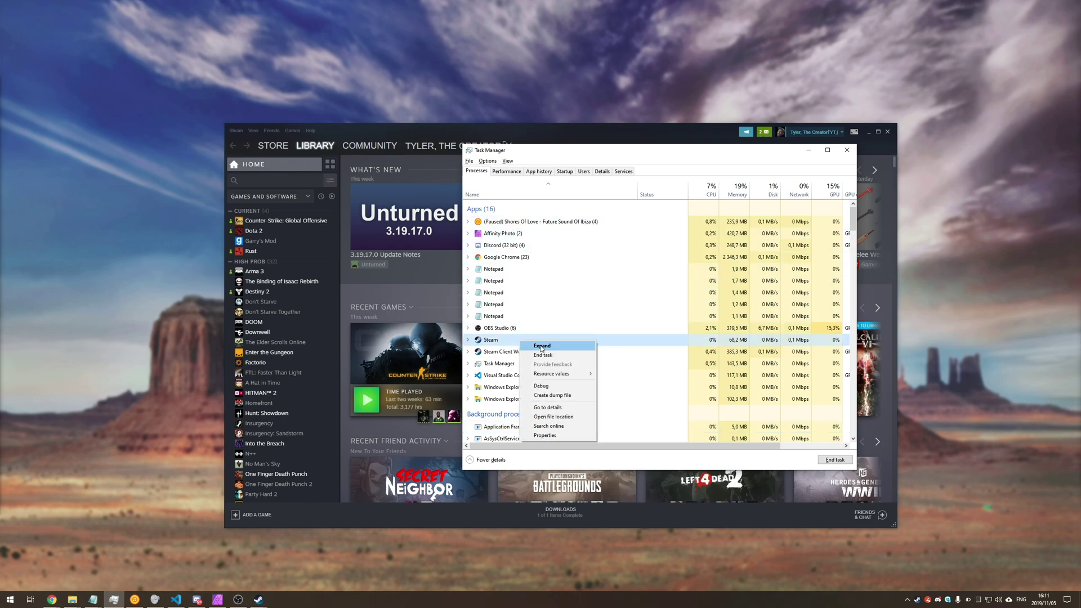
pyautogui.click(557, 417)
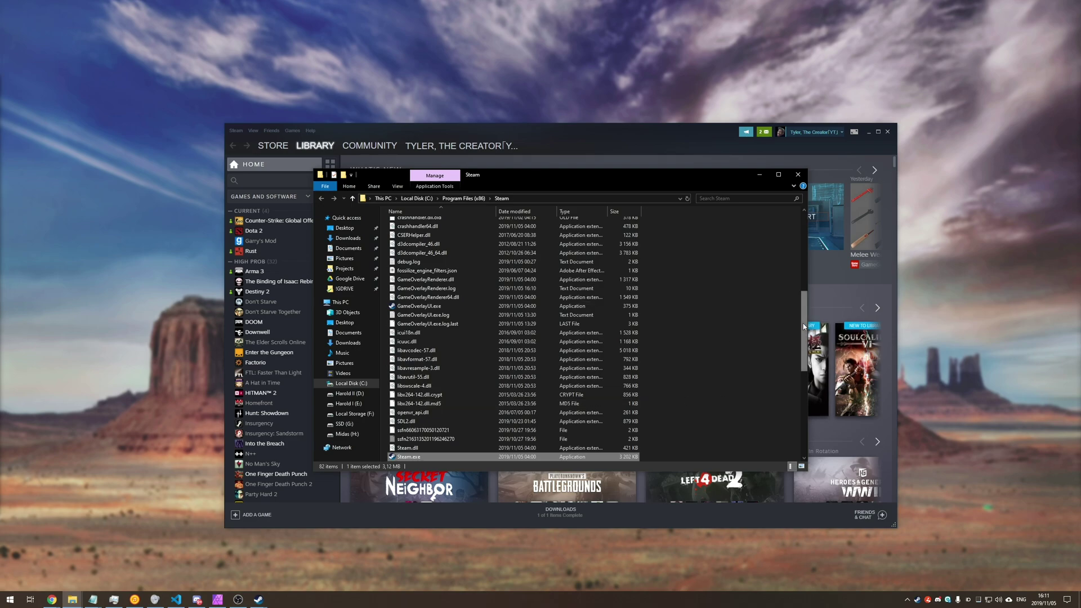
pyautogui.moveTo(803, 323); pyautogui.dragTo(803, 236)
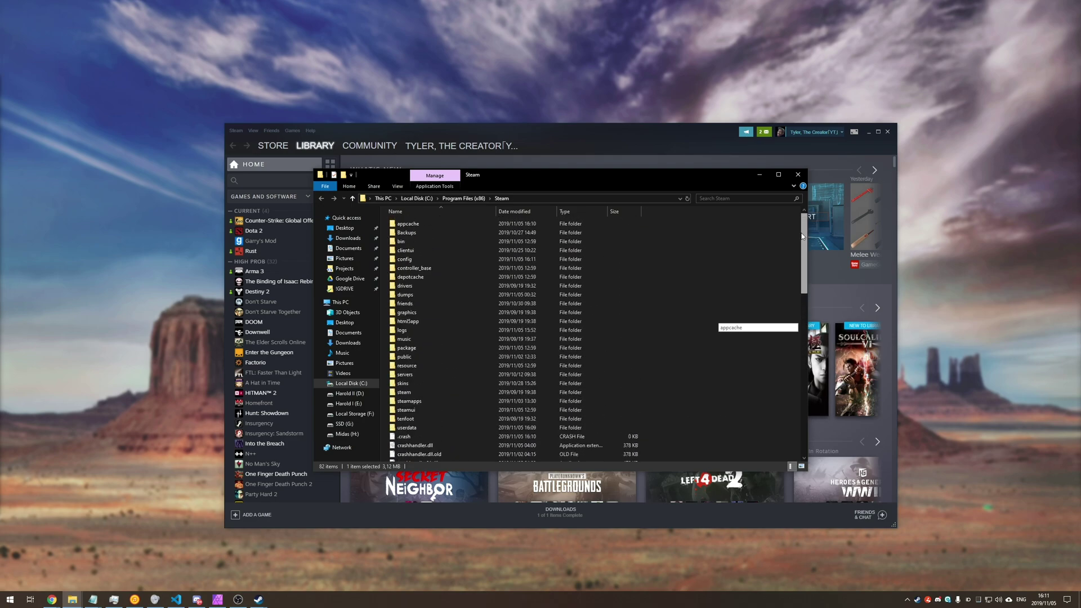
pyautogui.doubleClick(403, 259)
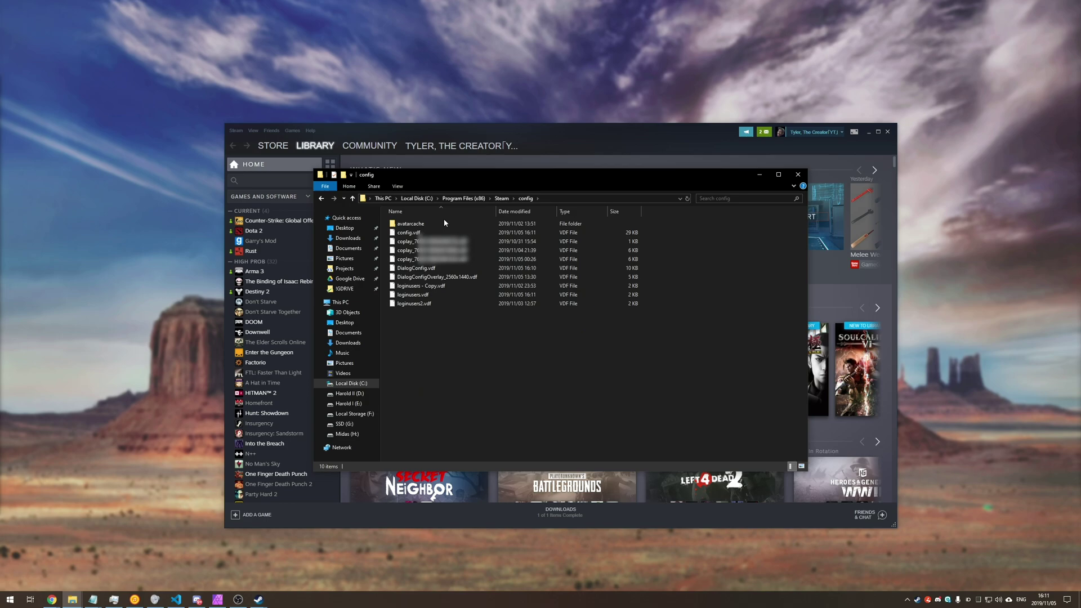
# Step: Permanently delete the loginusers backup and loginusers2.vdf, then right-click the remaining loginusers.vdf
pyautogui.click(420, 295)
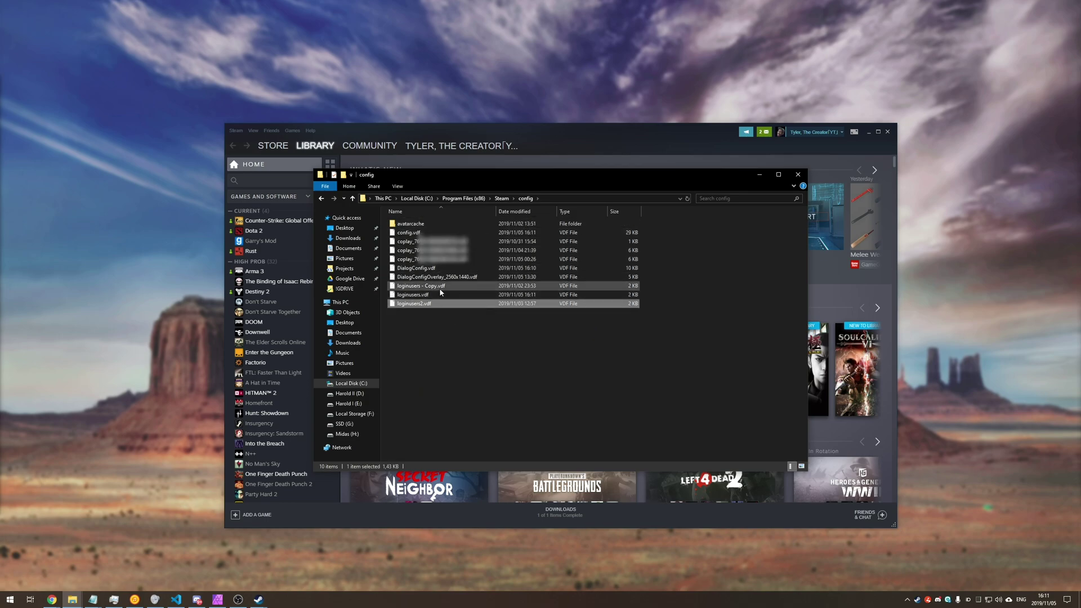
pyautogui.keyDown('shift'); pyautogui.click(428, 304); pyautogui.keyUp('shift')
pyautogui.hotkey('shift', 'Delete')
pyautogui.press('Return')
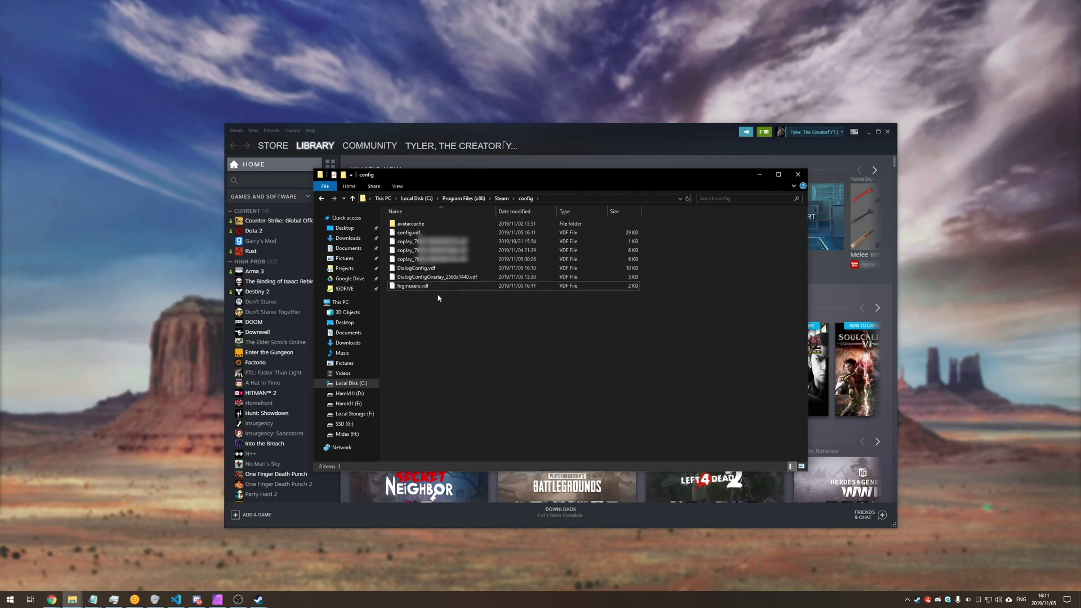
pyautogui.click(404, 290)
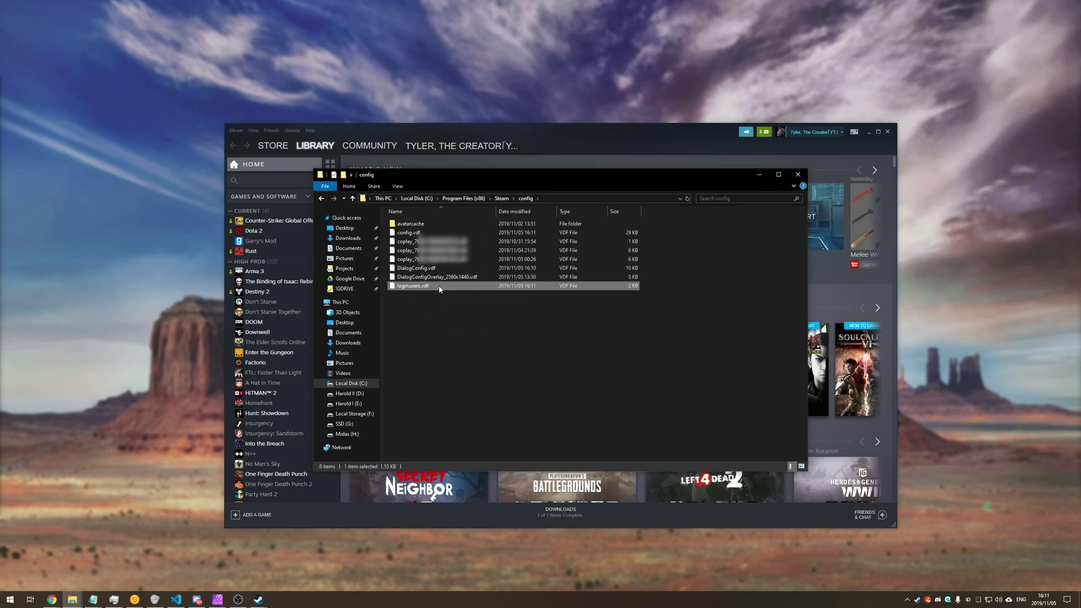
pyautogui.rightClick(439, 287)
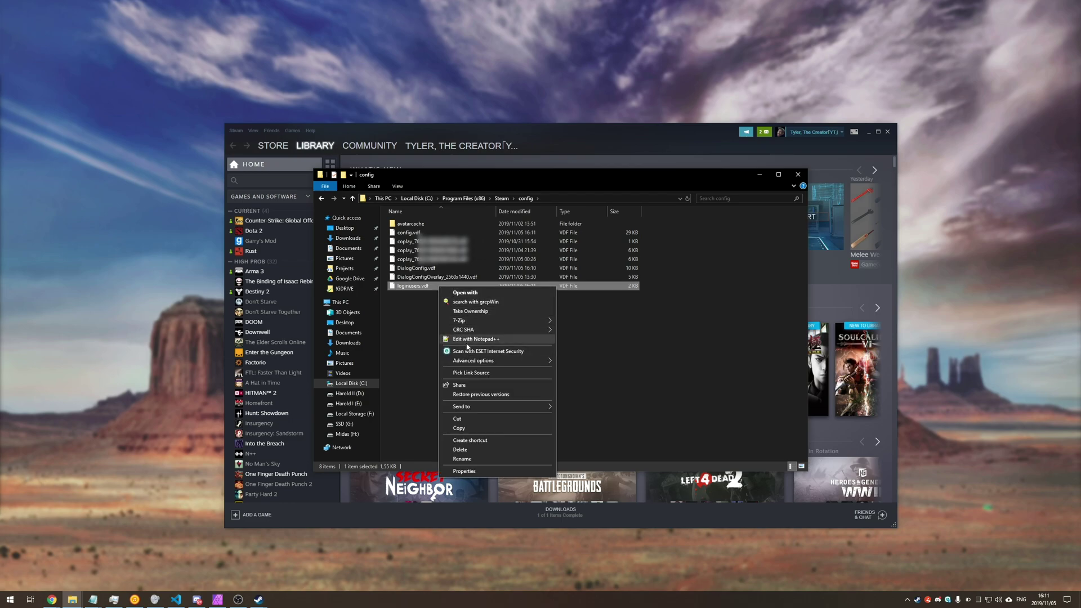
# Step: Open loginusers.vdf in Notepad++ and highlight the AccountName value and PersonaName entry
pyautogui.click(475, 338)
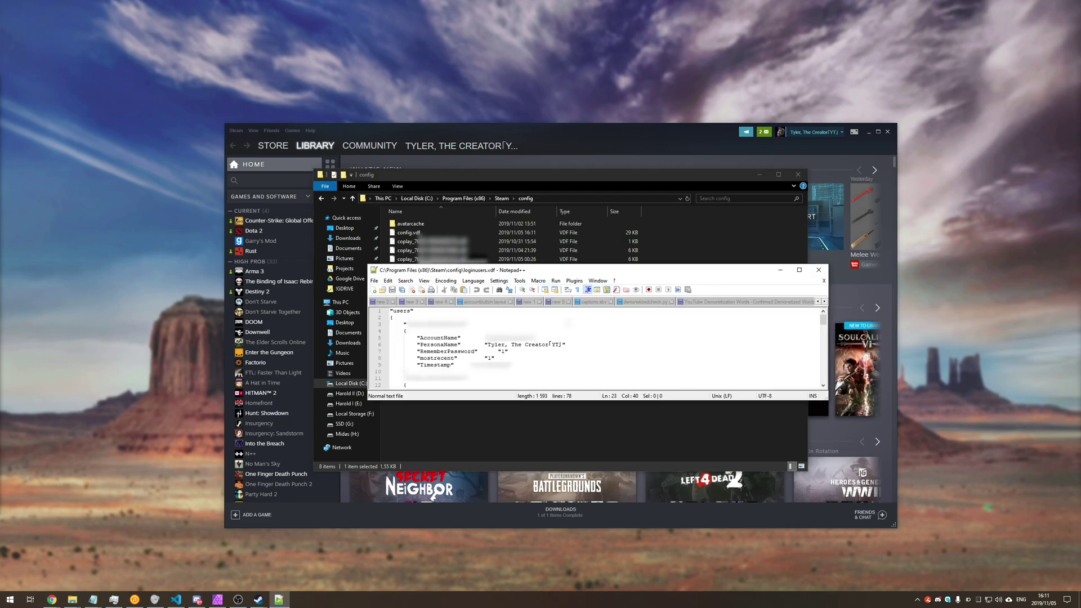
pyautogui.click(450, 337)
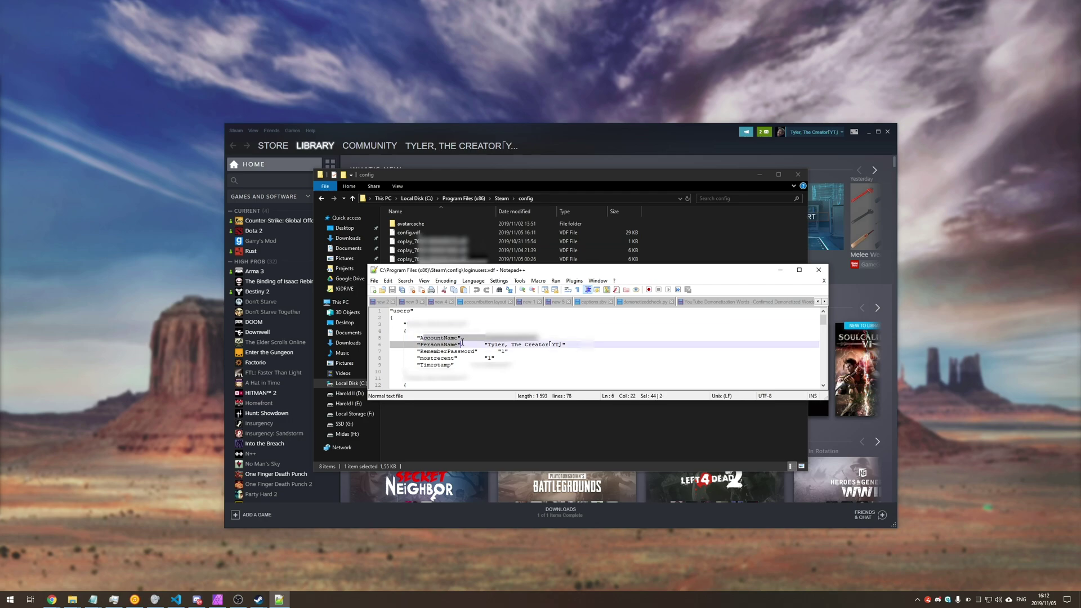
pyautogui.doubleClick(507, 338)
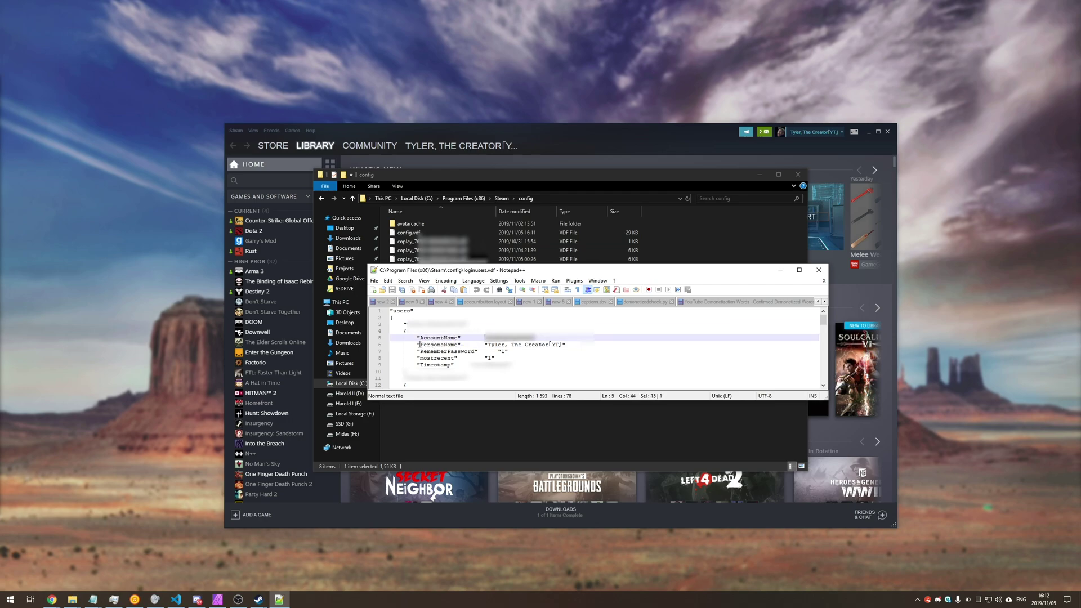
pyautogui.moveTo(420, 345); pyautogui.dragTo(565, 345)
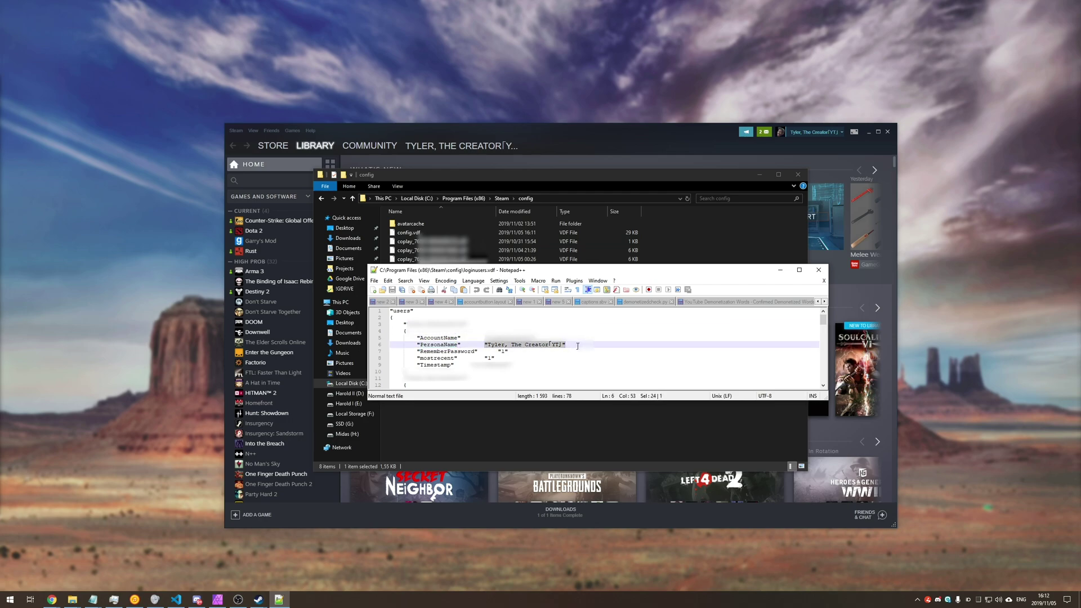
# Step: Highlight the RememberPassword and mostrecent values of 1, then close Notepad++
pyautogui.moveTo(417, 351); pyautogui.dragTo(535, 352)
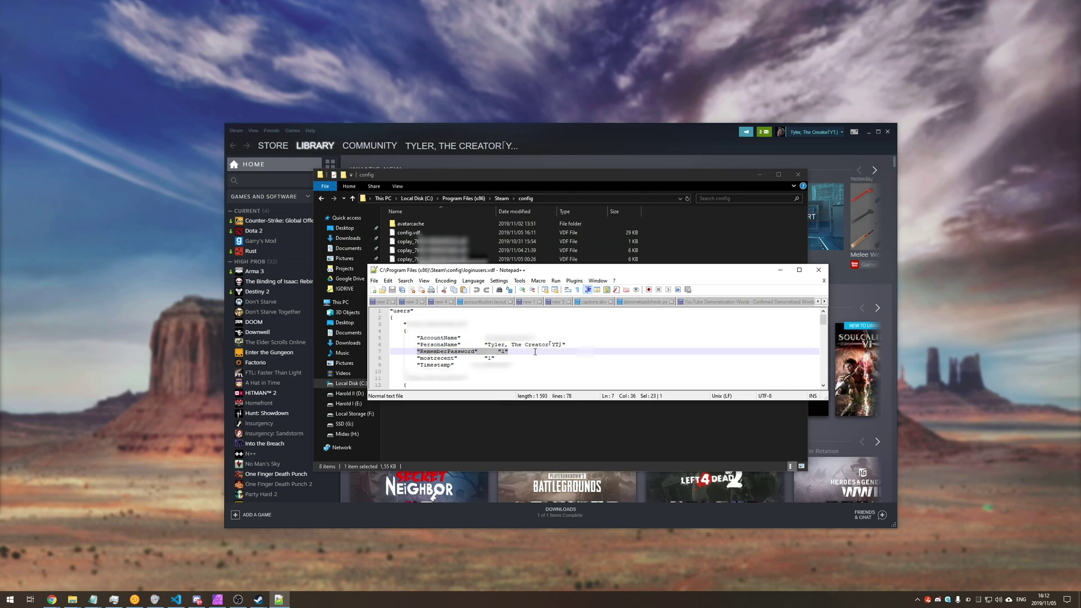
pyautogui.moveTo(418, 358); pyautogui.dragTo(494, 358)
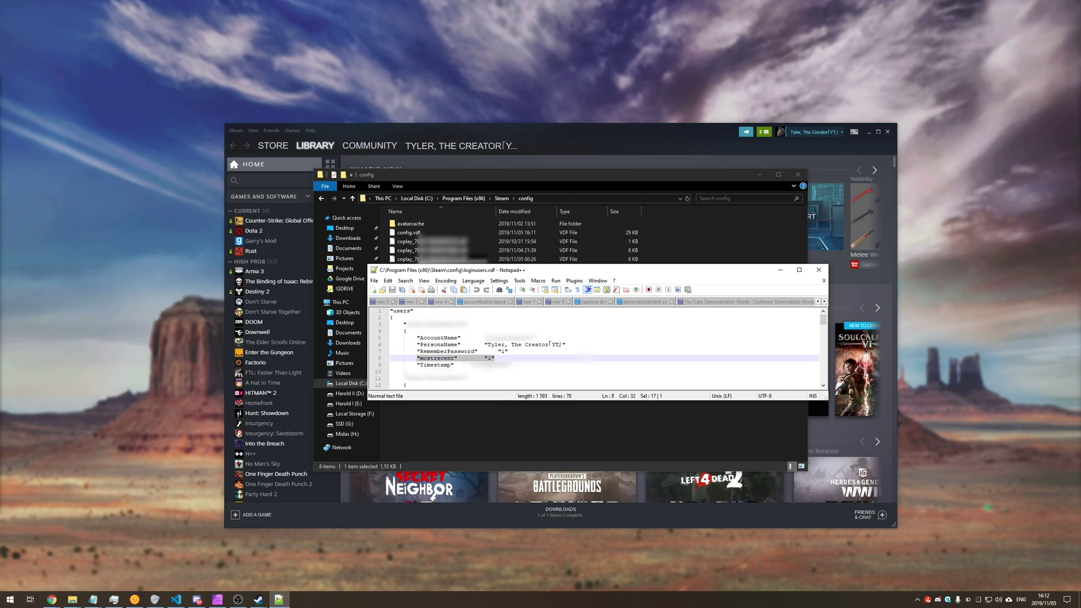
pyautogui.click(454, 358)
pyautogui.doubleClick(503, 351)
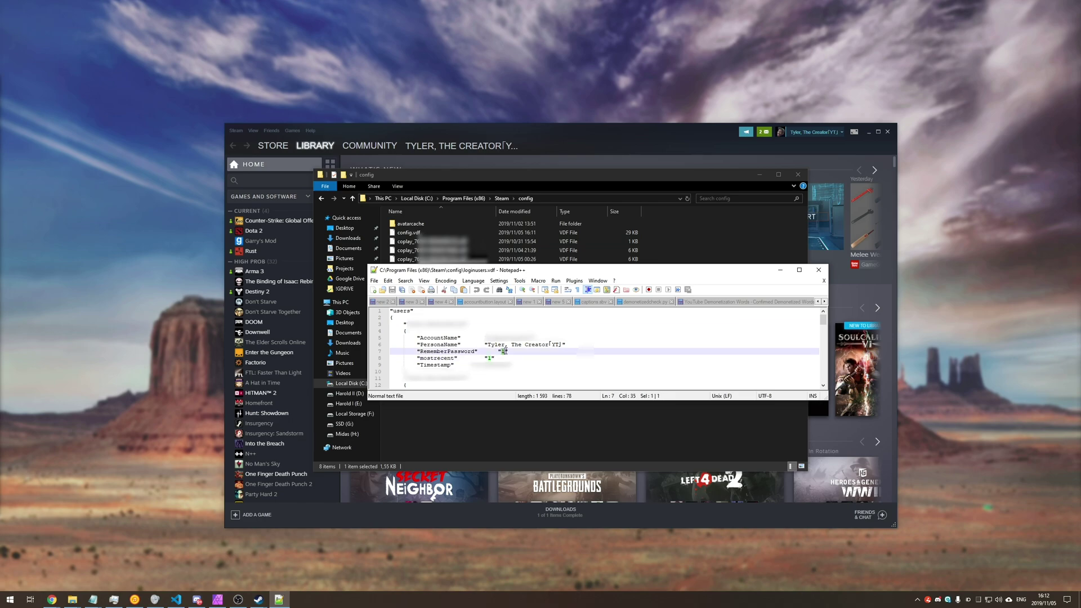
pyautogui.moveTo(422, 359); pyautogui.dragTo(454, 359)
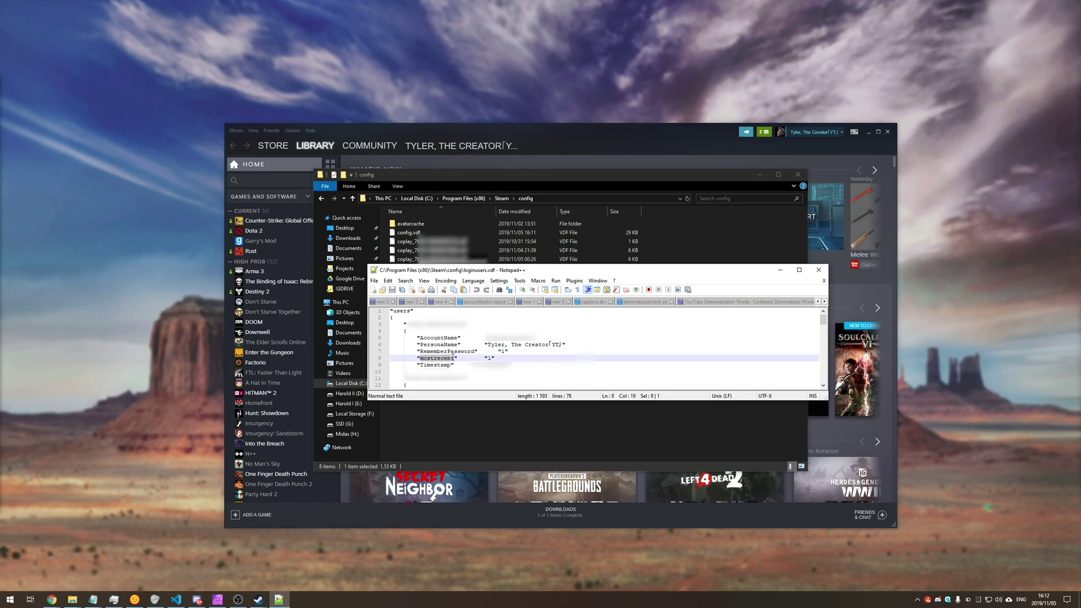
pyautogui.doubleClick(487, 359)
pyautogui.click(819, 270)
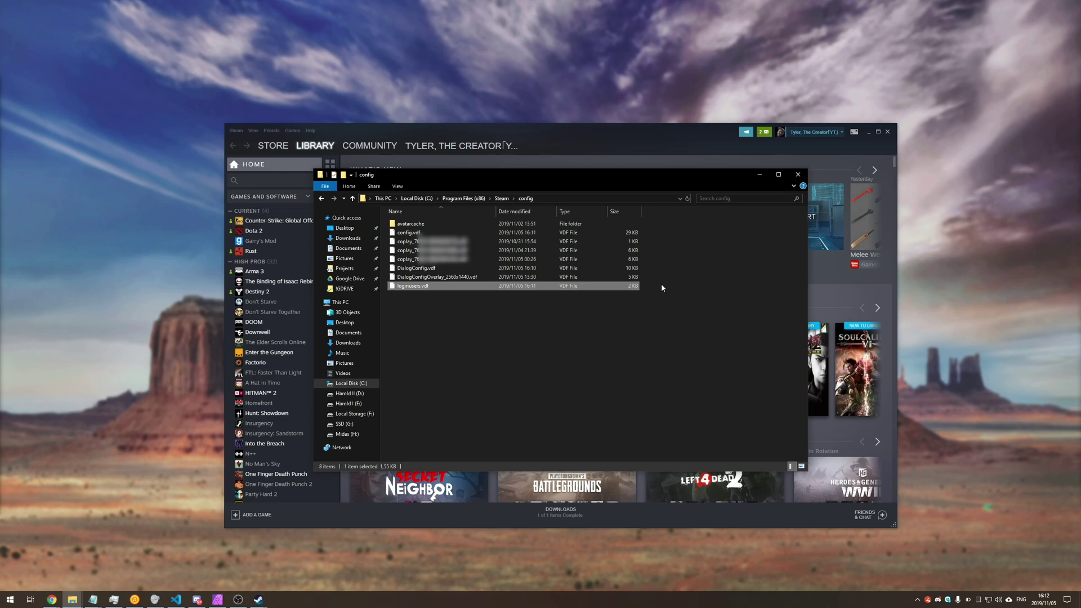
# Step: Launch regedit and point out AutoLoginUser and RememberPassword under HKCU\Software\Valve\Steam
pyautogui.press('super+r')
pyautogui.press('Return')
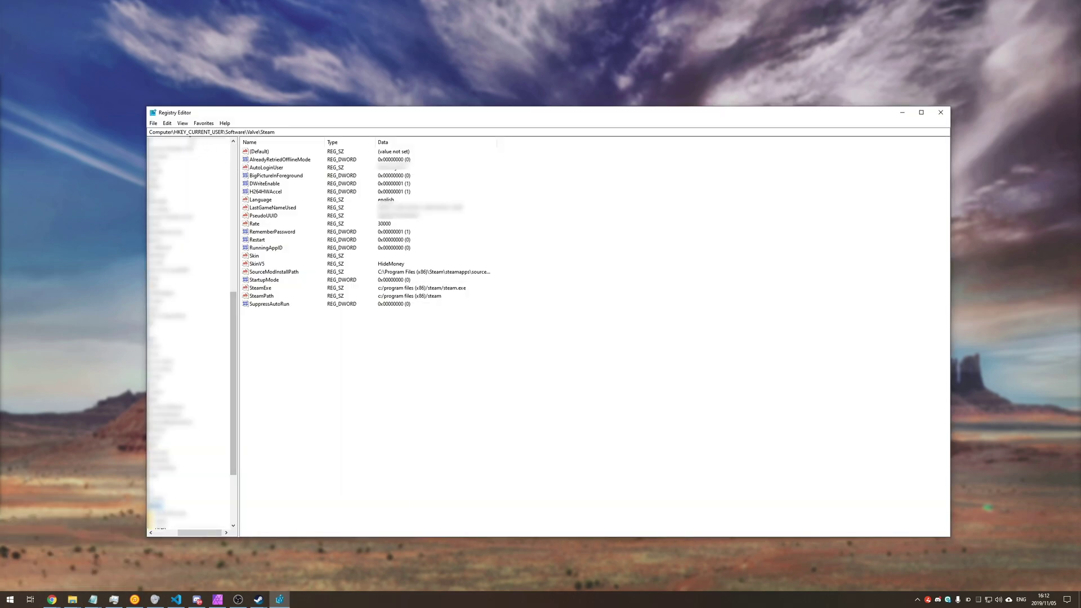
pyautogui.moveTo(174, 132); pyautogui.dragTo(276, 131)
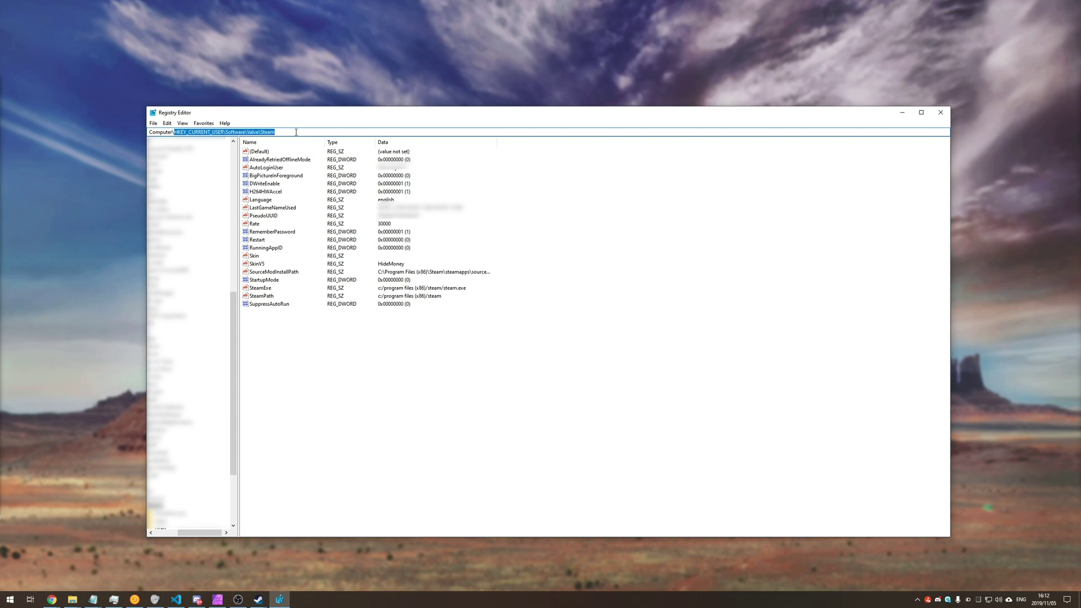
pyautogui.click(563, 211)
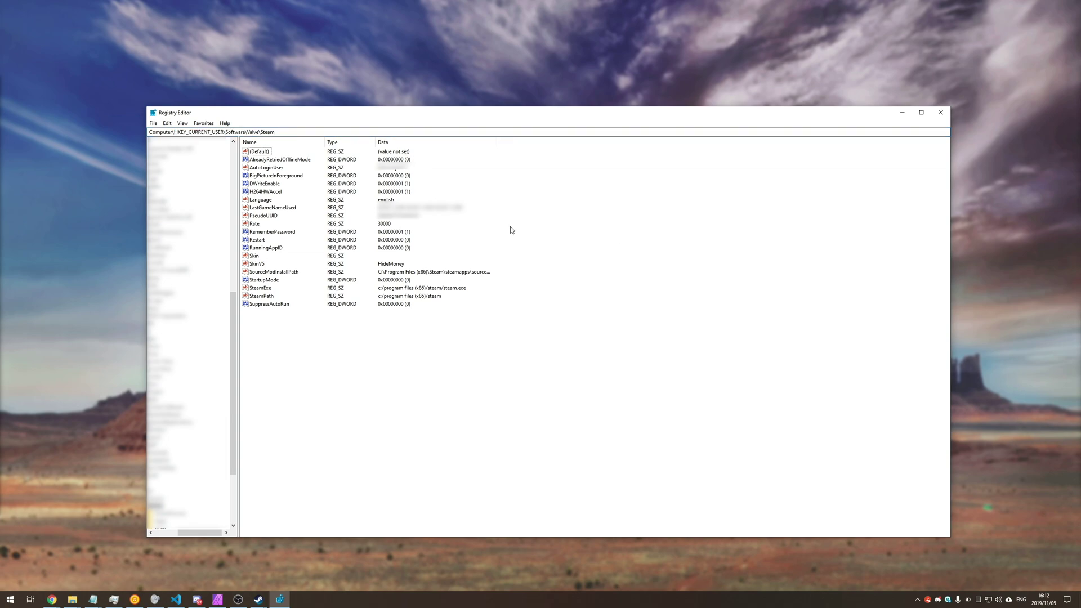
pyautogui.click(266, 168)
pyautogui.click(256, 234)
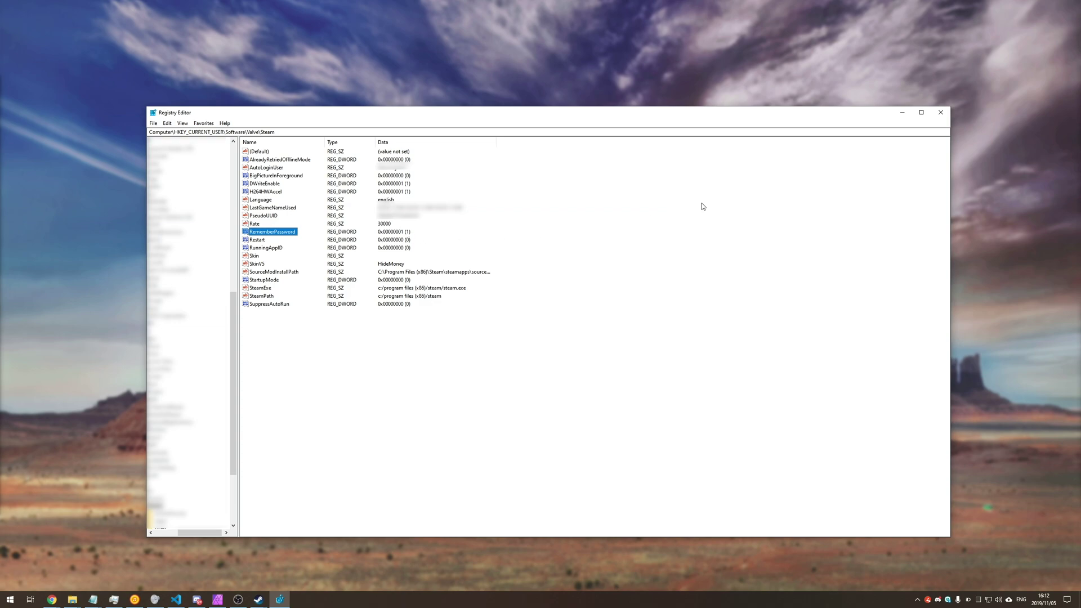
# Step: Close Registry Editor, minimize the config folder and Steam, revealing the switch folder beside GitHub
pyautogui.click(940, 113)
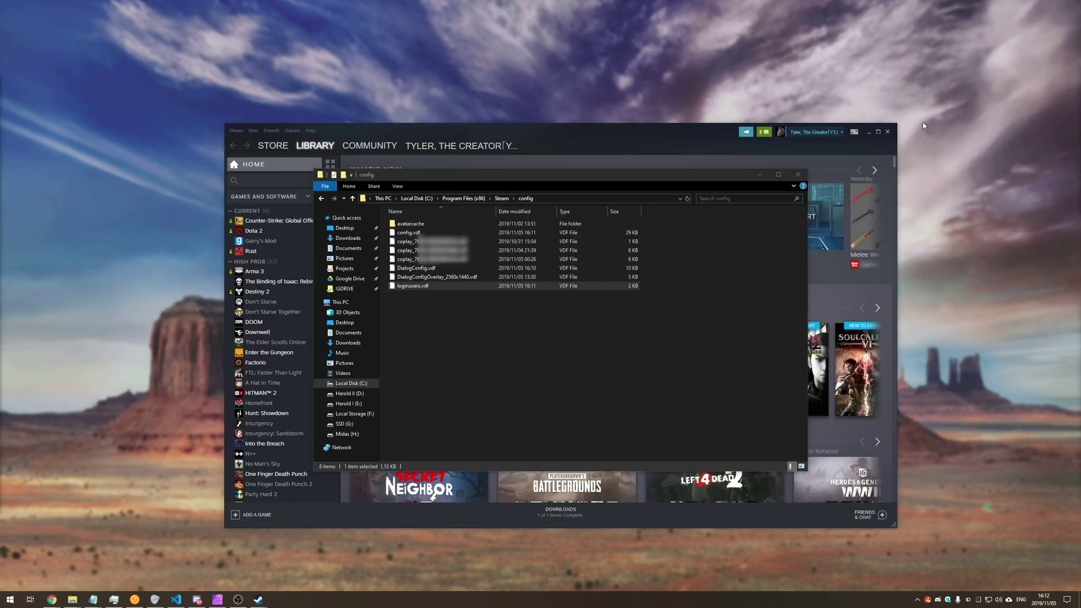
pyautogui.click(759, 175)
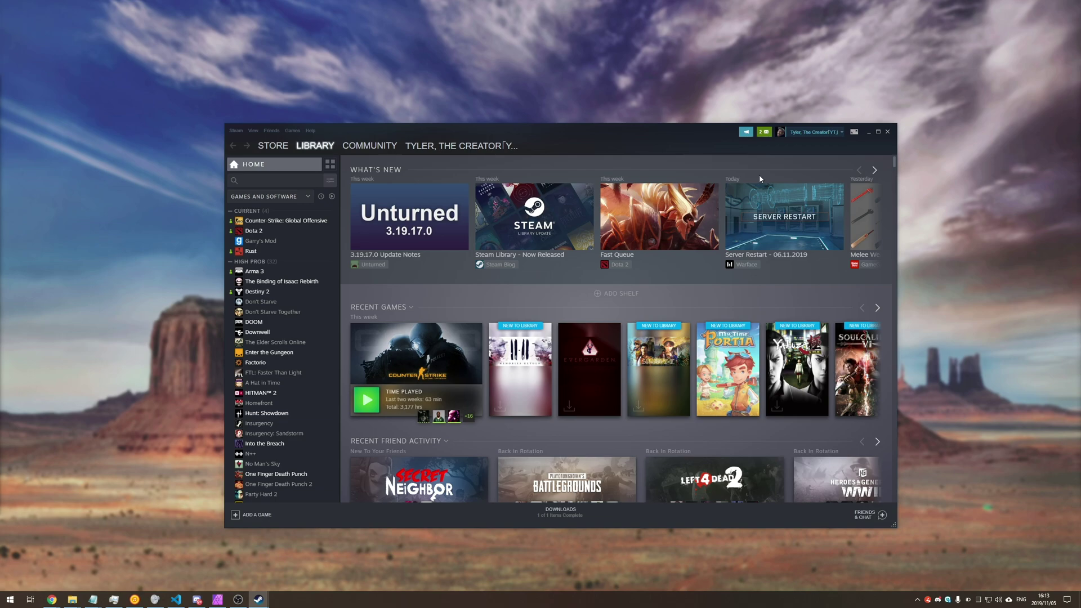
pyautogui.click(868, 134)
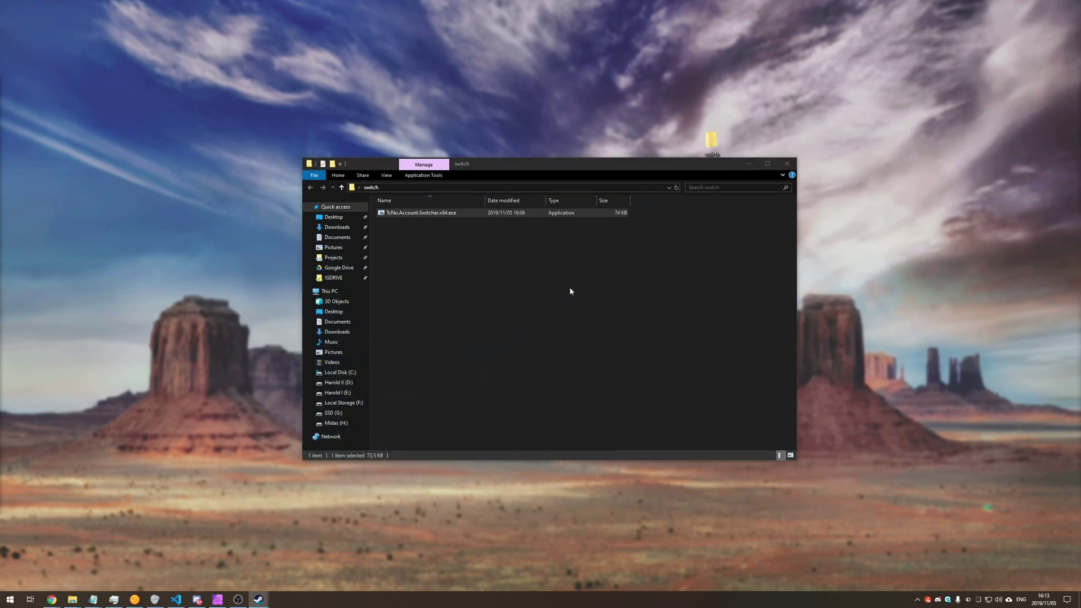
pyautogui.moveTo(649, 279); pyautogui.dragTo(712, 255)
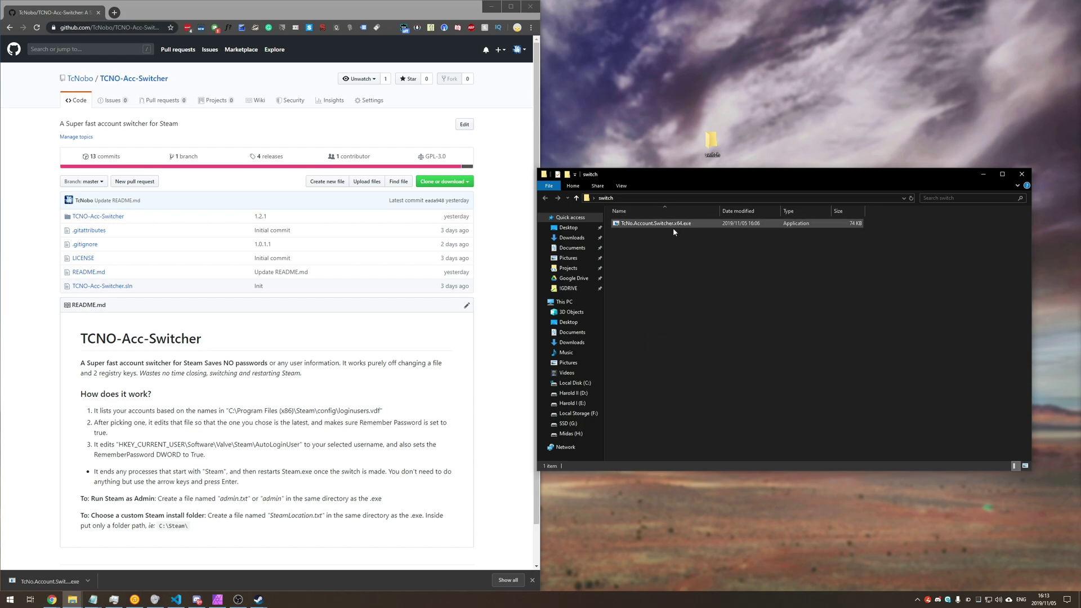
pyautogui.rightClick(646, 288)
pyautogui.moveTo(721, 425)
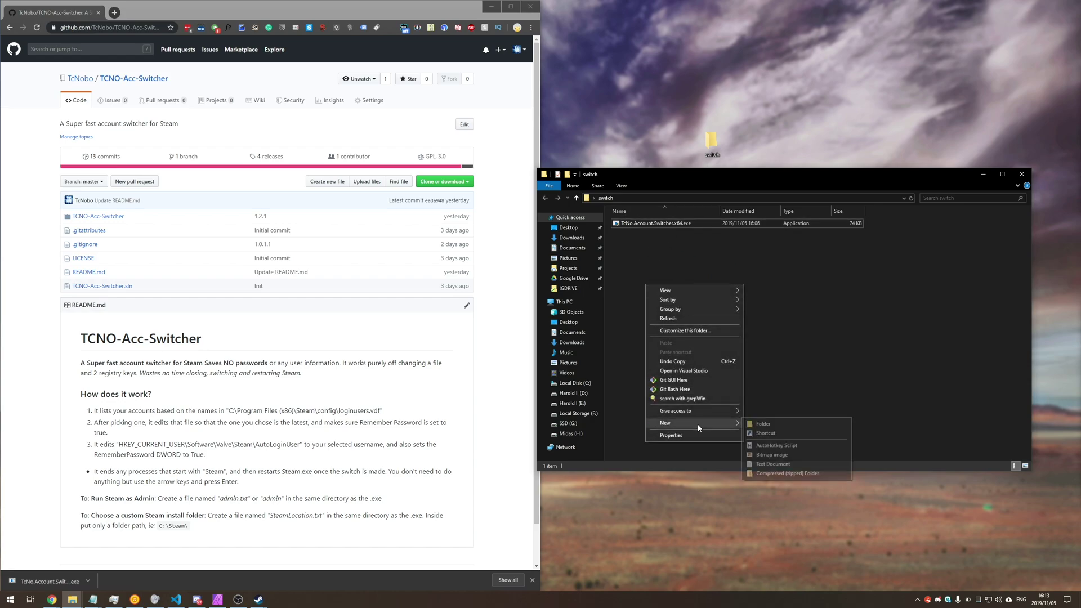
pyautogui.click(788, 464)
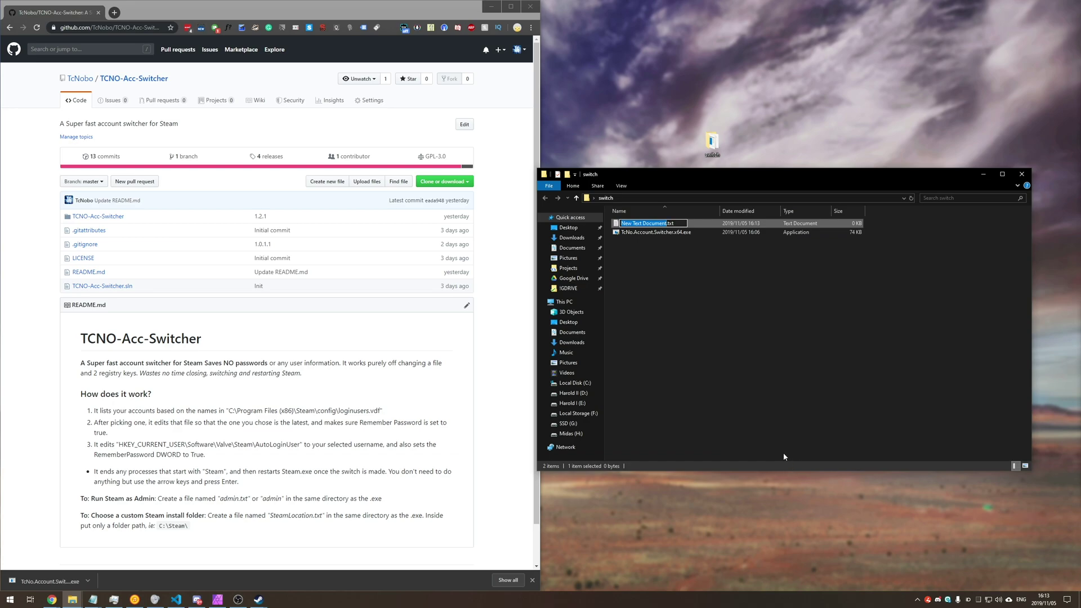
pyautogui.write('admin')
pyautogui.click(662, 306)
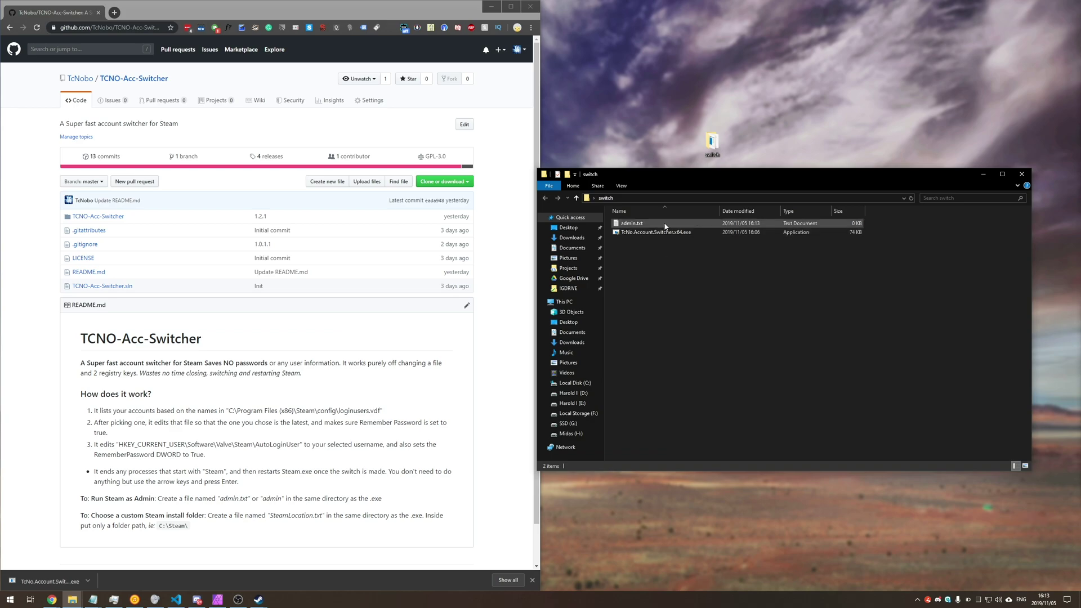
pyautogui.click(642, 224)
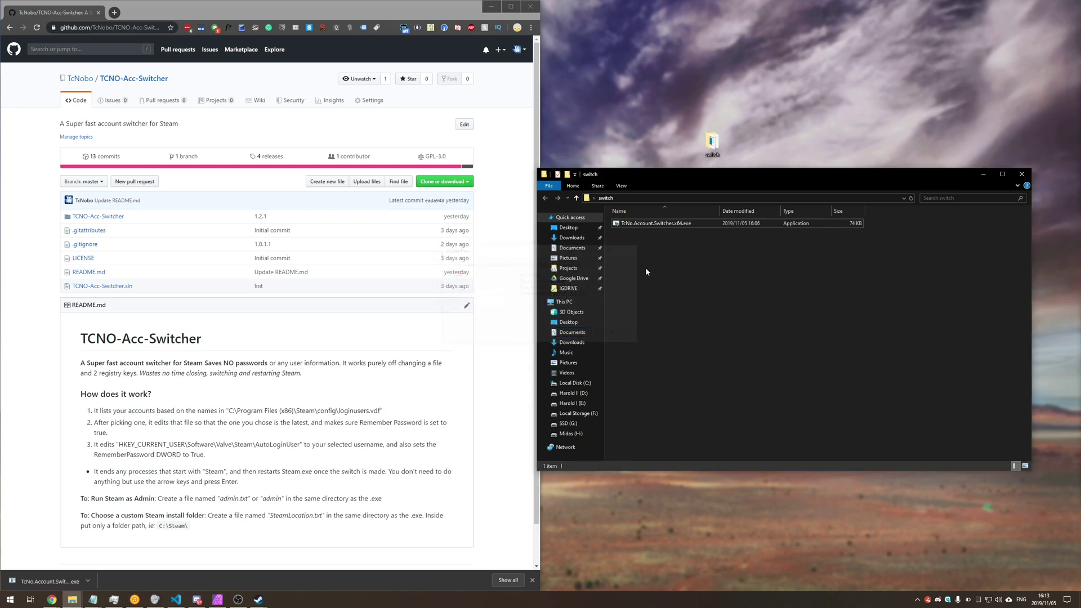
pyautogui.click(656, 225)
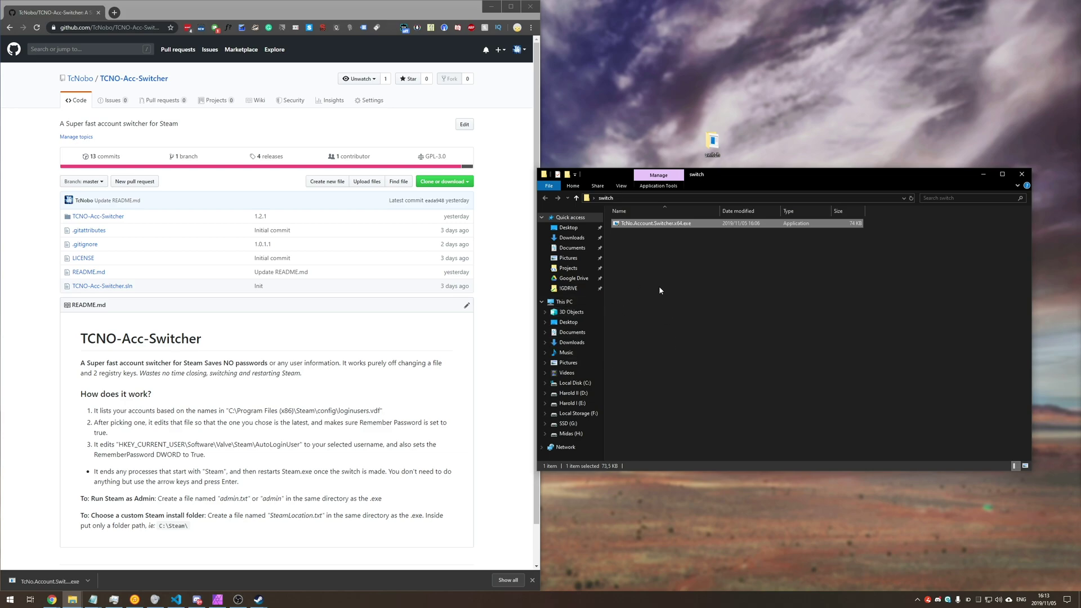
# Step: Create a new text document named SteamLocation.txt beside the switcher executable and open it
pyautogui.rightClick(665, 273)
pyautogui.moveTo(727, 414)
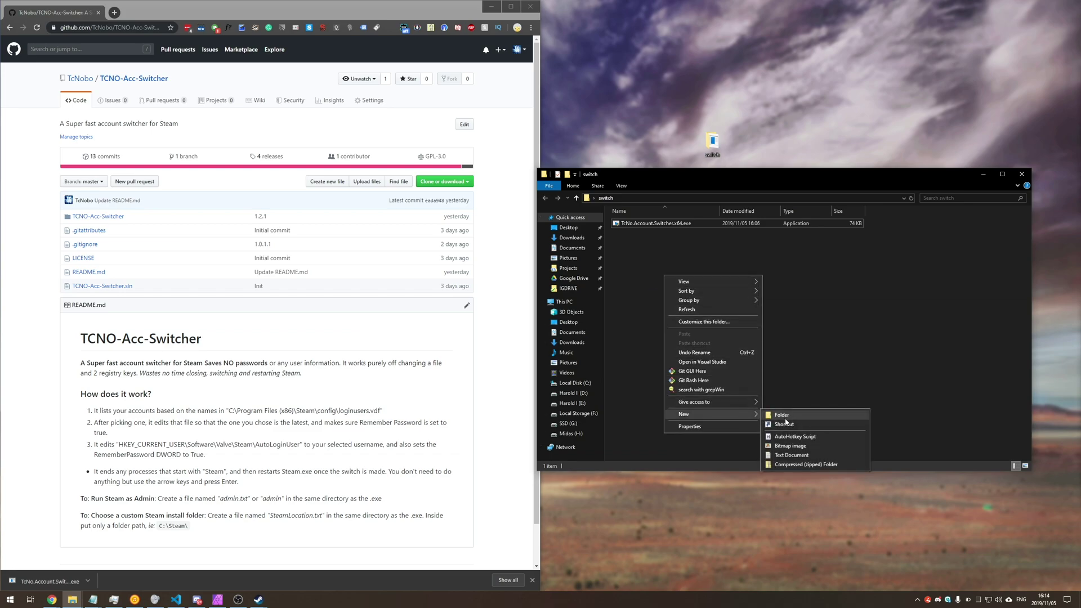
pyautogui.click(791, 455)
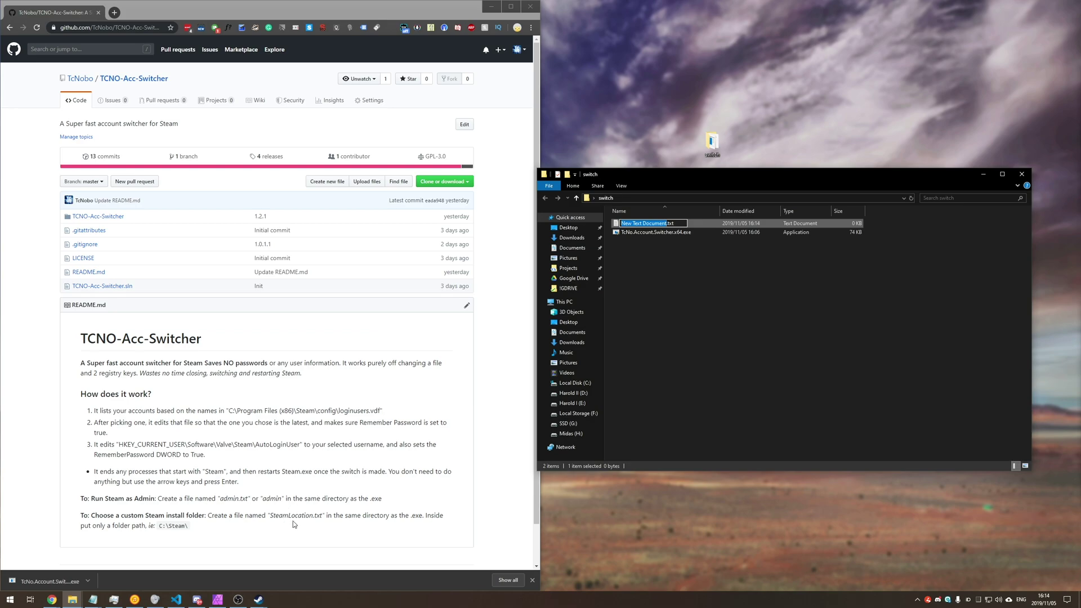
pyautogui.write('SteamLocation')
pyautogui.press('Return')
pyautogui.press('Return')
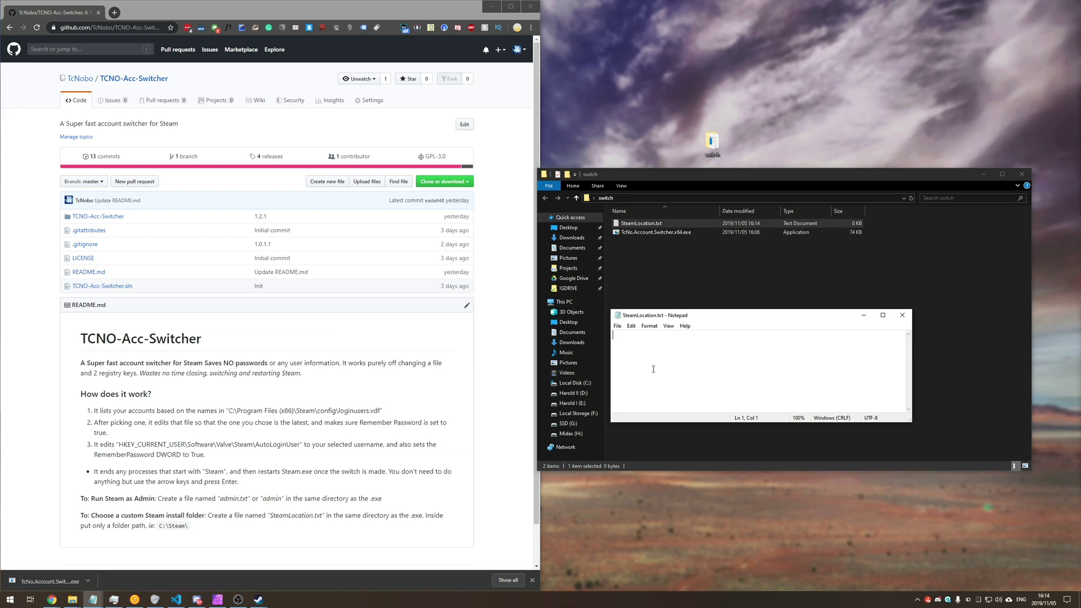
# Step: Set SteamLocation.txt to C:\Steam\ and show the switcher's 'Steam.exe was not found' error
pyautogui.write('C:\\Steam\\')
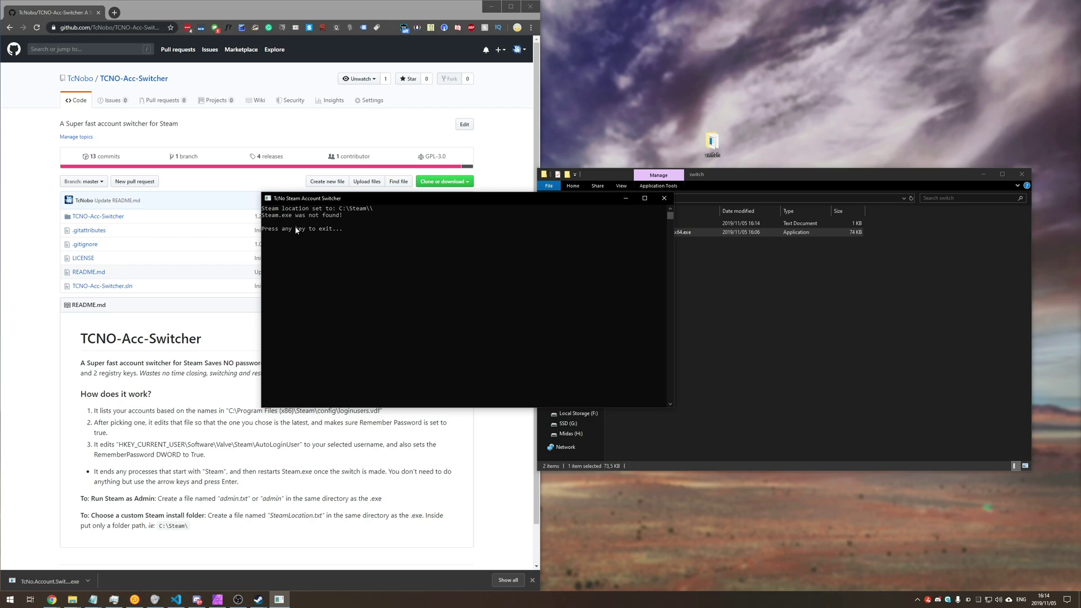
pyautogui.moveTo(262, 209); pyautogui.dragTo(340, 210)
pyautogui.moveTo(262, 216); pyautogui.dragTo(340, 217)
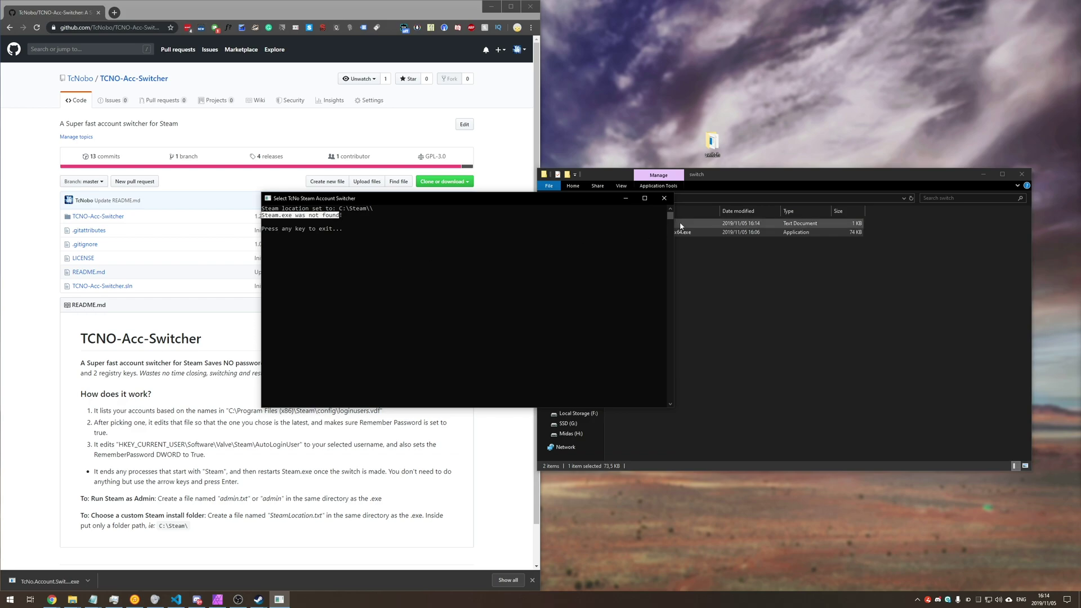
pyautogui.click(607, 244)
pyautogui.press('Return')
pyautogui.press('Return')
# Step: Delete SteamLocation.txt from the switch folder
pyautogui.moveTo(717, 174); pyautogui.dragTo(724, 176)
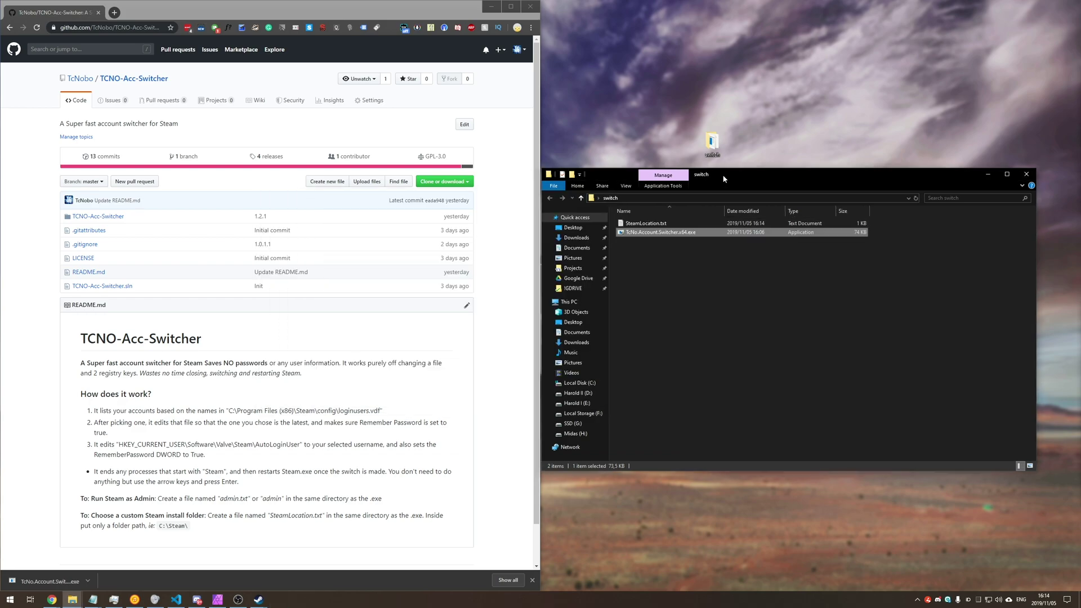
pyautogui.click(844, 225)
pyautogui.press('Delete')
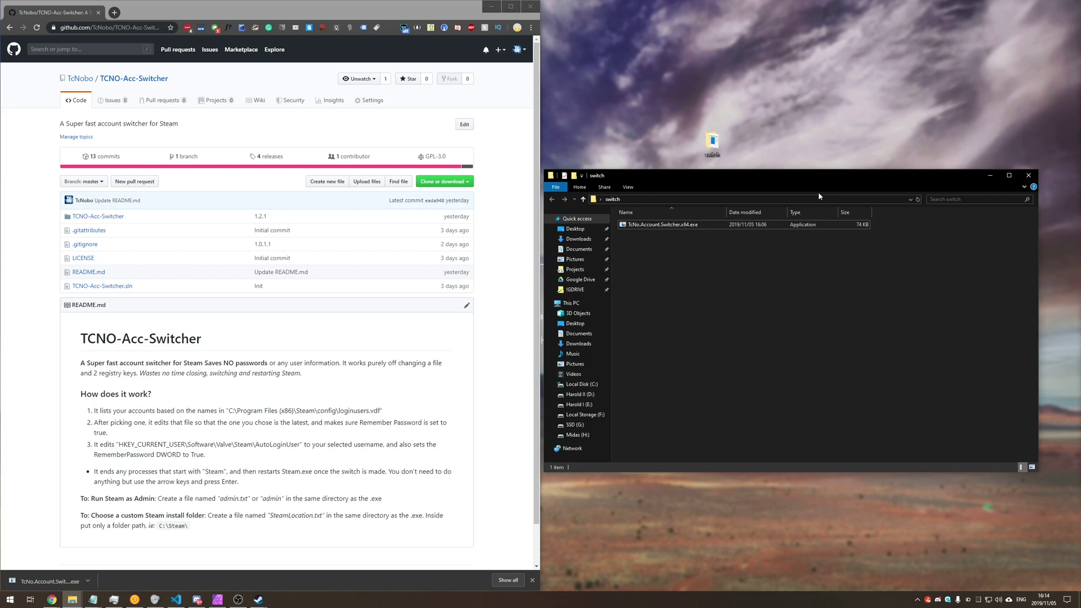
# Step: Point out the switcher executable, then close the switch folder and the SteamLocation.txt Notepad window
pyautogui.moveTo(805, 181); pyautogui.dragTo(825, 188)
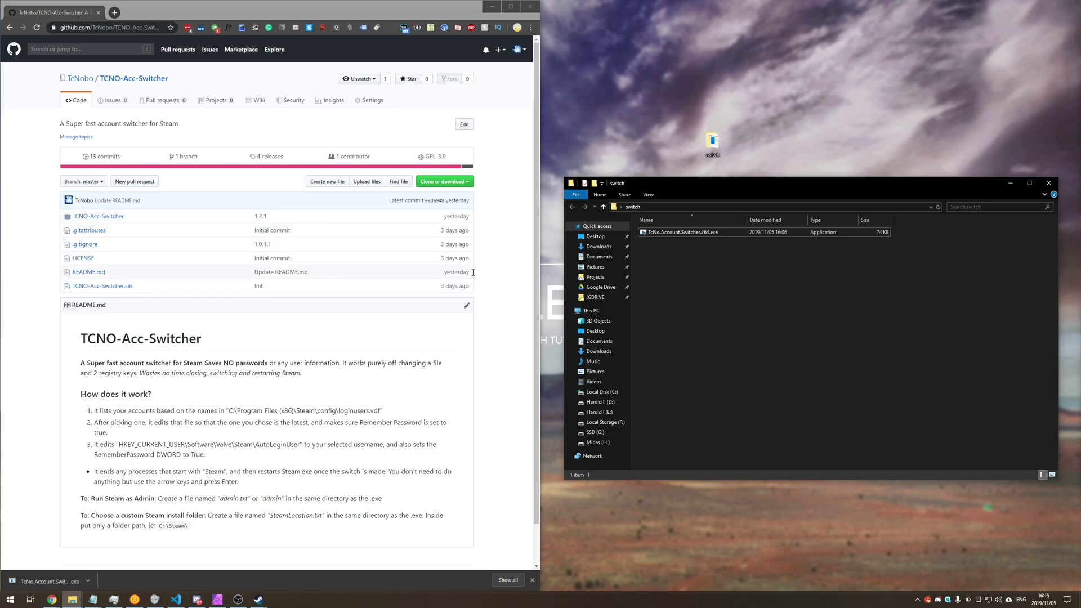
pyautogui.click(739, 233)
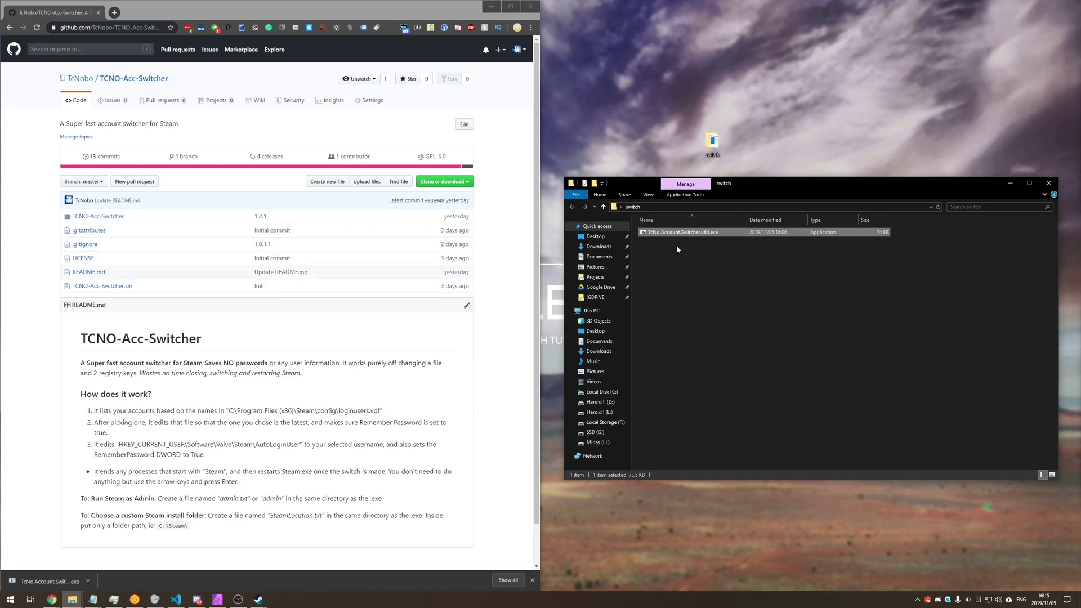
pyautogui.moveTo(677, 245); pyautogui.dragTo(681, 225)
pyautogui.click(1051, 183)
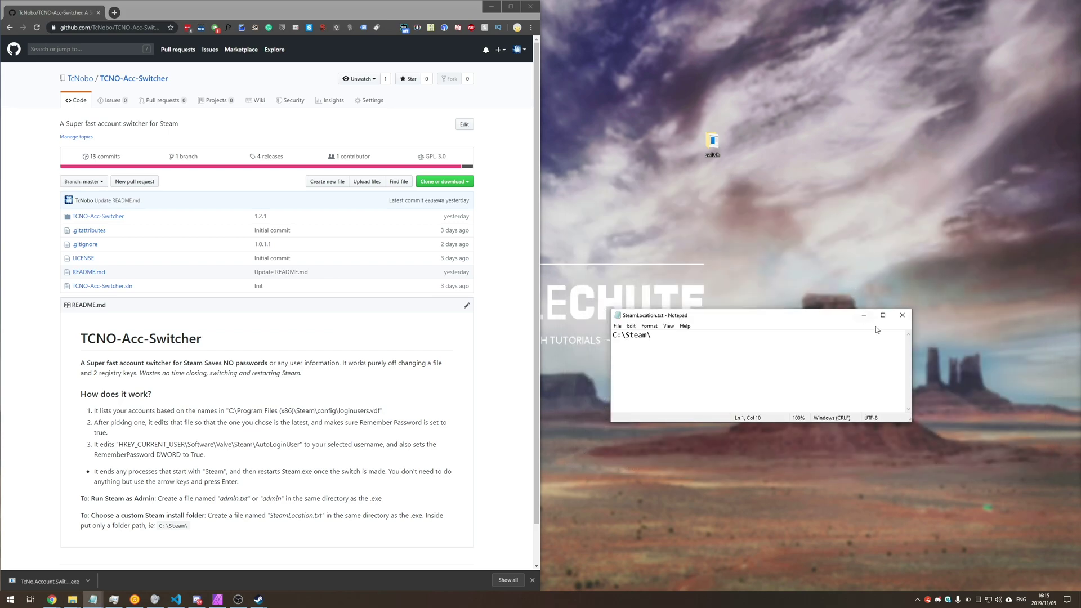
pyautogui.click(834, 316)
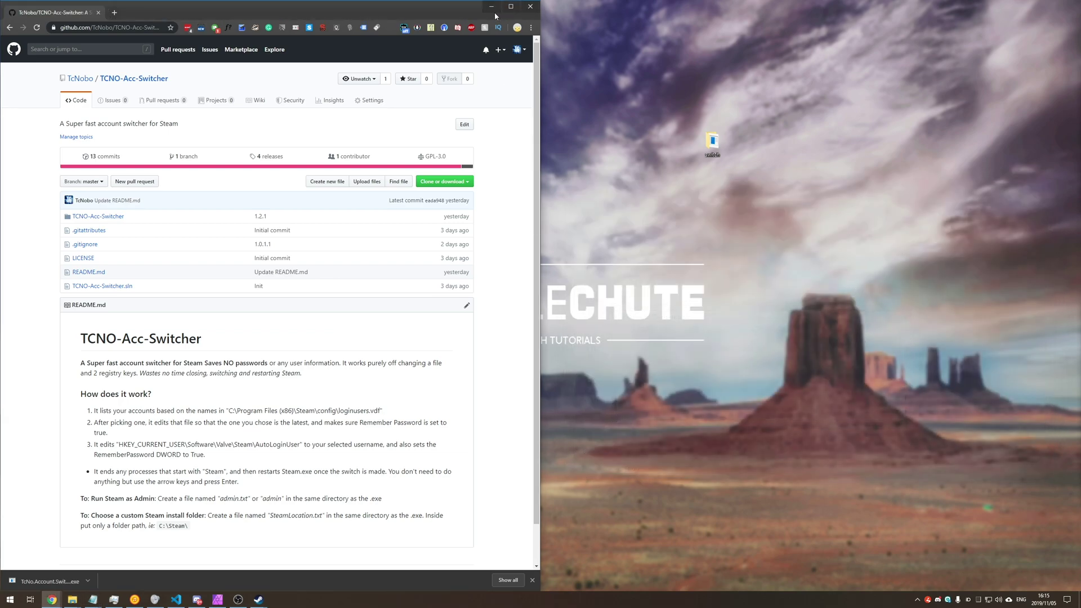